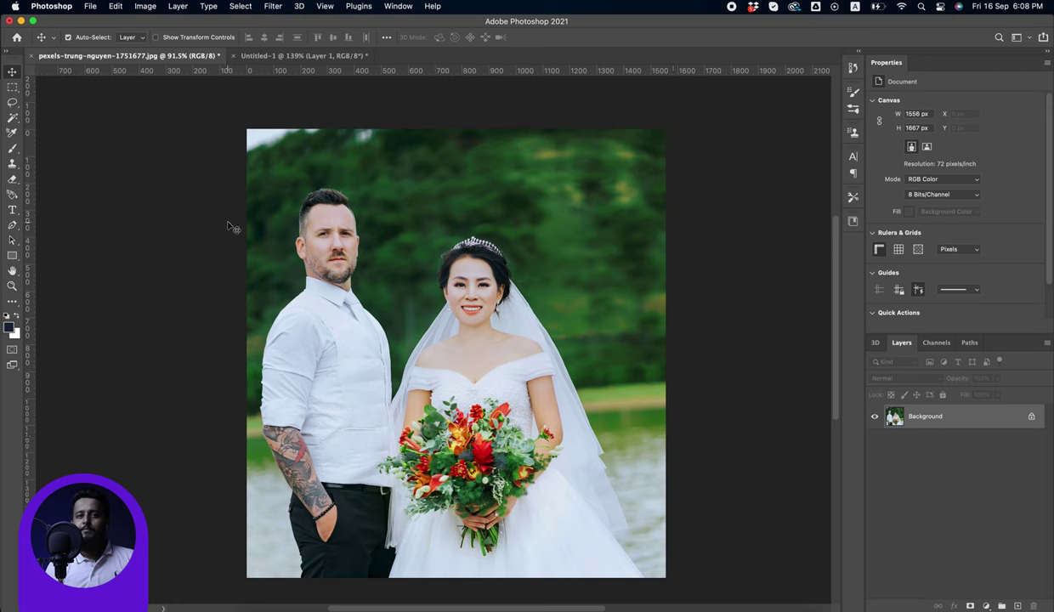
- Select the couple, then brush the bride's face, arms, veil and bouquet into the selection
left_click(12, 118)
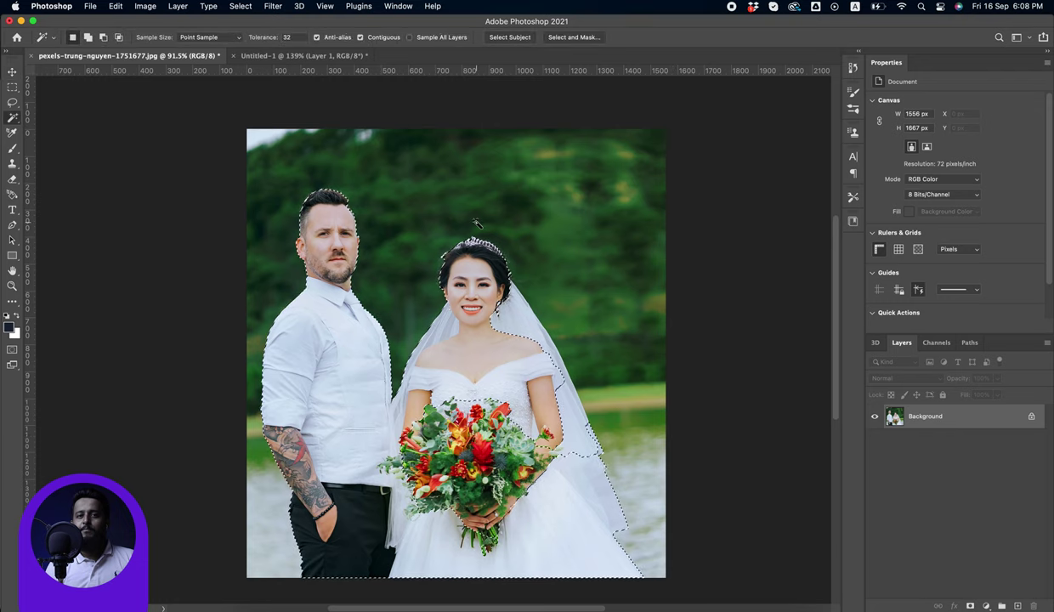
left_click(575, 38)
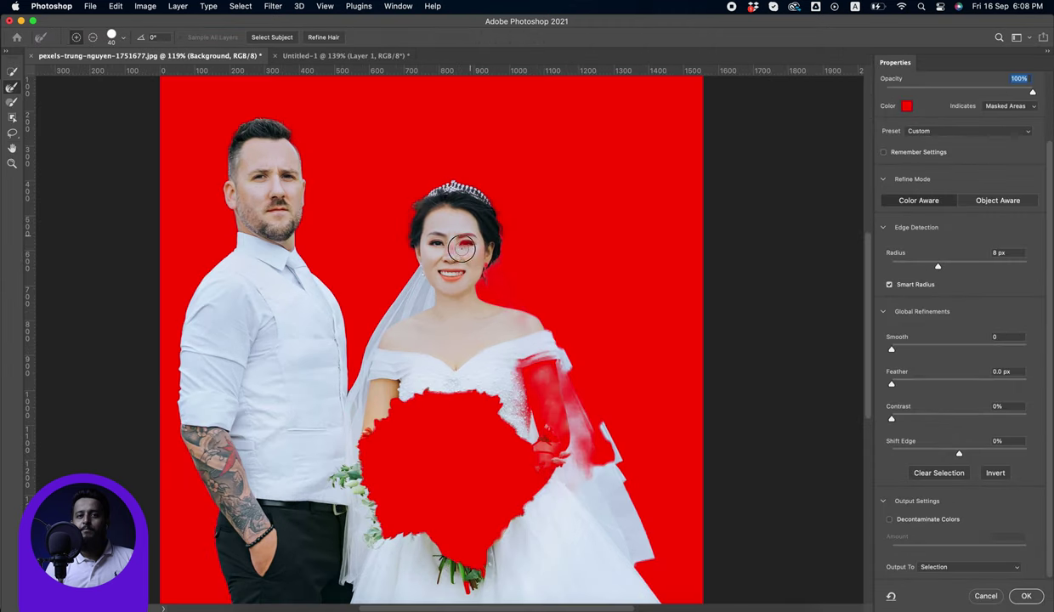
left_click(14, 72)
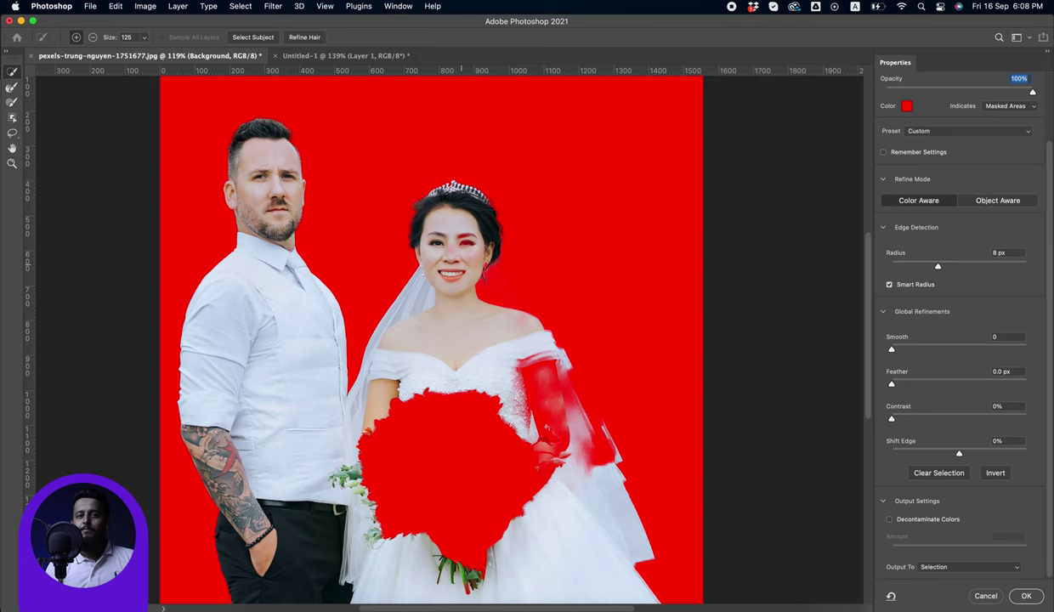
left_click_drag(478, 341, 519, 425)
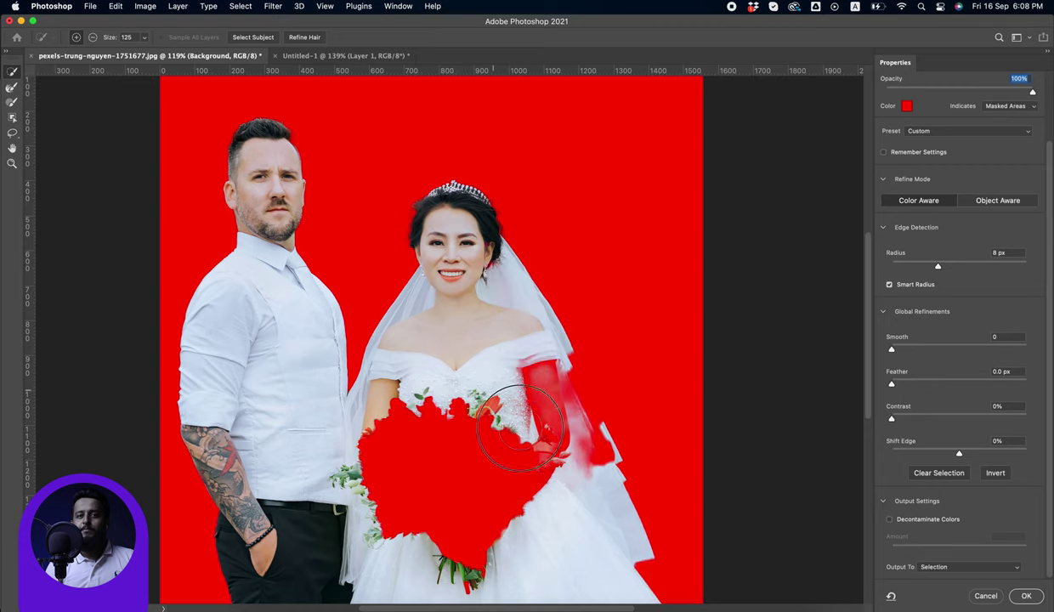
left_click_drag(498, 374, 543, 438)
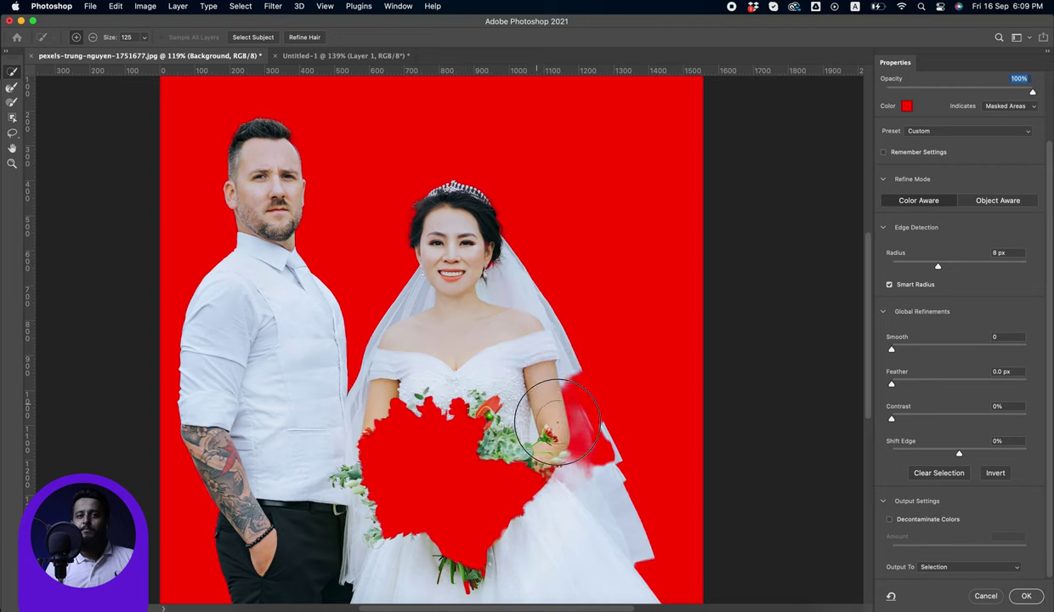
left_click_drag(538, 379, 578, 465)
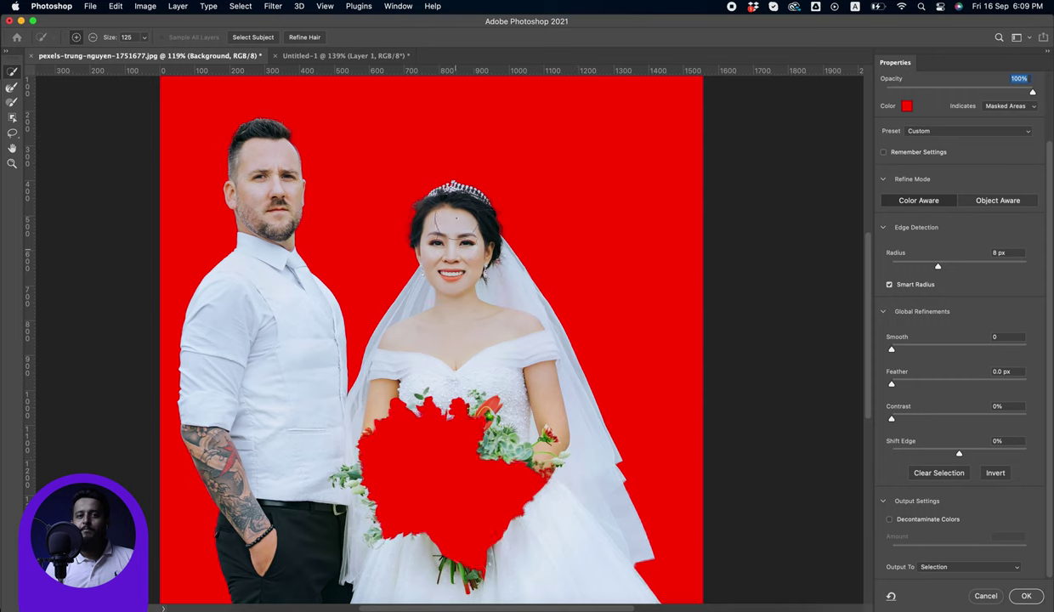
mouse_move(464, 393)
left_mouse_down()
mouse_move(432, 425)
mouse_move(442, 553)
mouse_move(483, 563)
mouse_move(471, 400)
mouse_move(443, 377)
mouse_move(529, 467)
mouse_move(551, 424)
mouse_move(459, 459)
left_mouse_up()
- Set Smooth to 5 and output to New Layer with Layer Mask
scroll(459, 408, "down", 3)
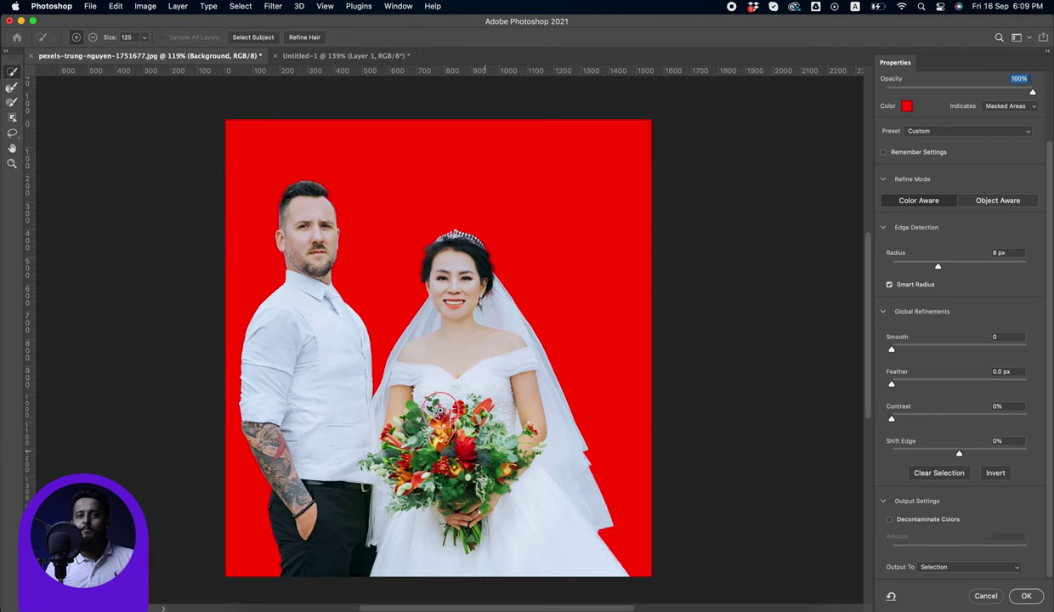
scroll(562, 396, "up", 1)
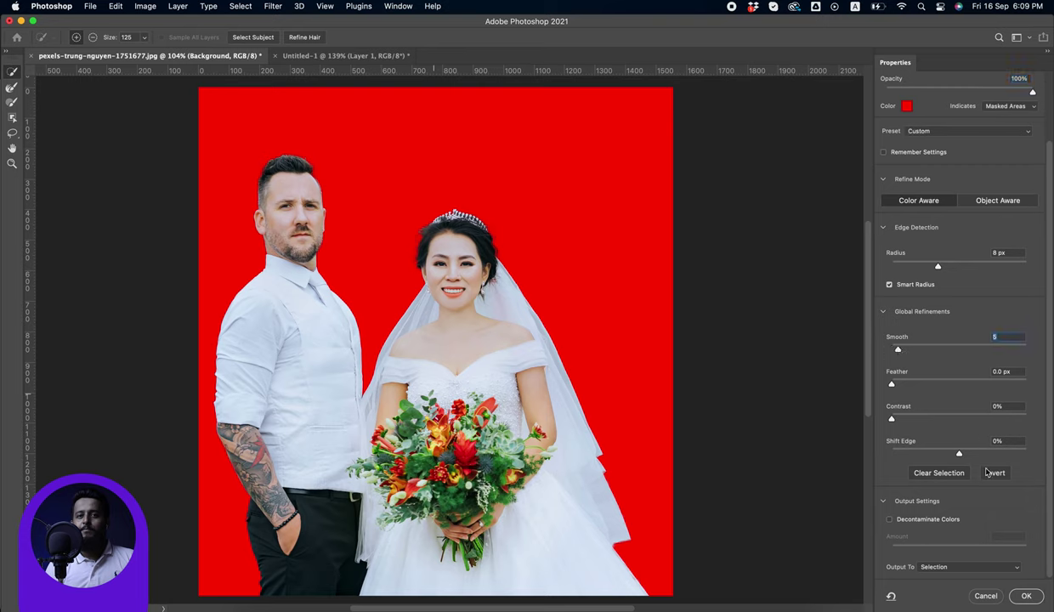
left_click(987, 567)
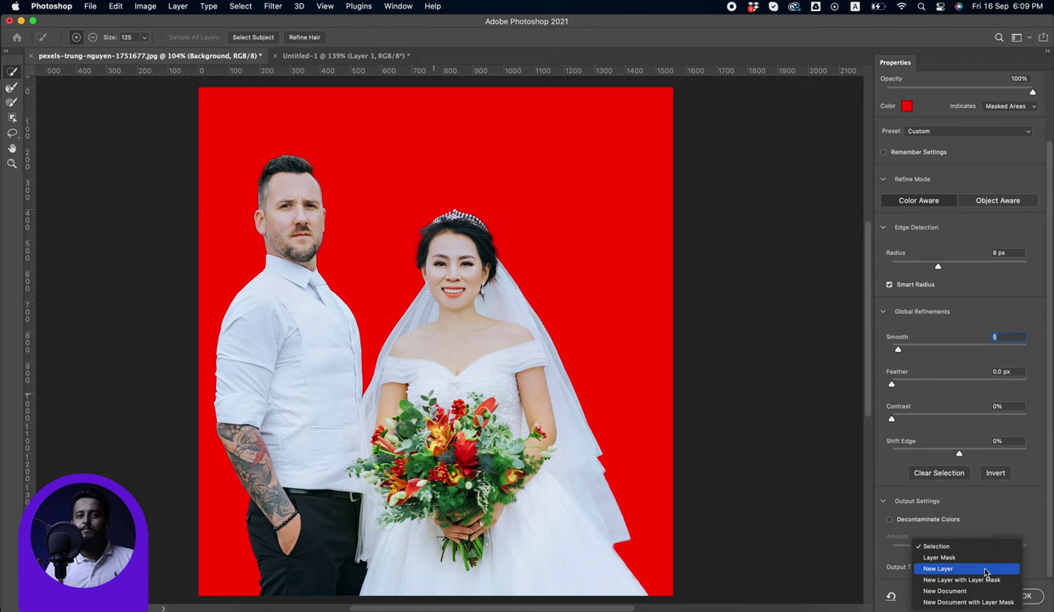
left_click(989, 584)
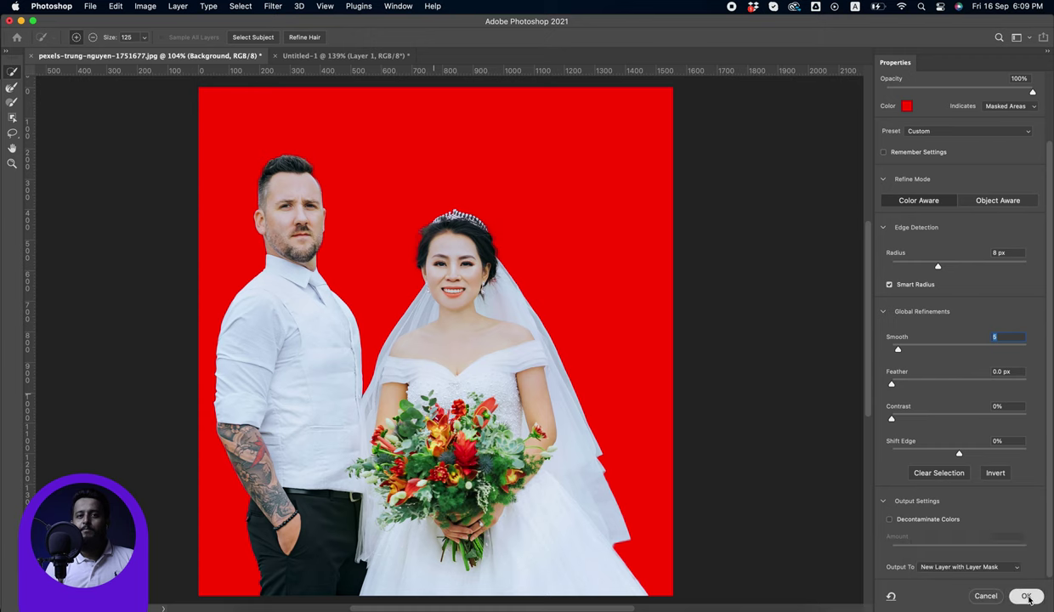
- Confirm Select and Mask, then apply the Background copy layer's mask, leaving the couple on transparency
left_click(1026, 596)
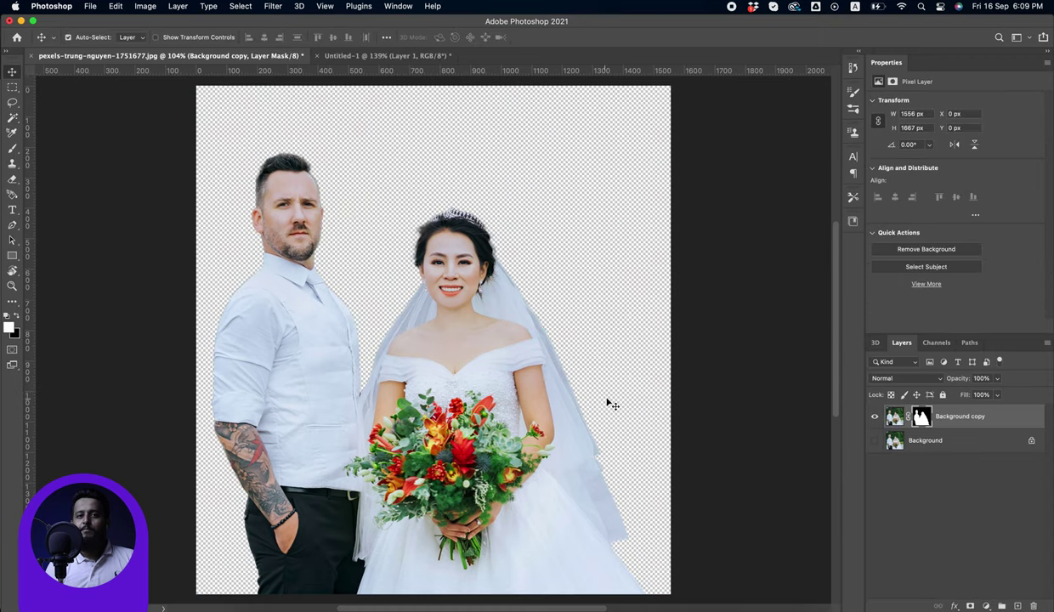
right_click(924, 420)
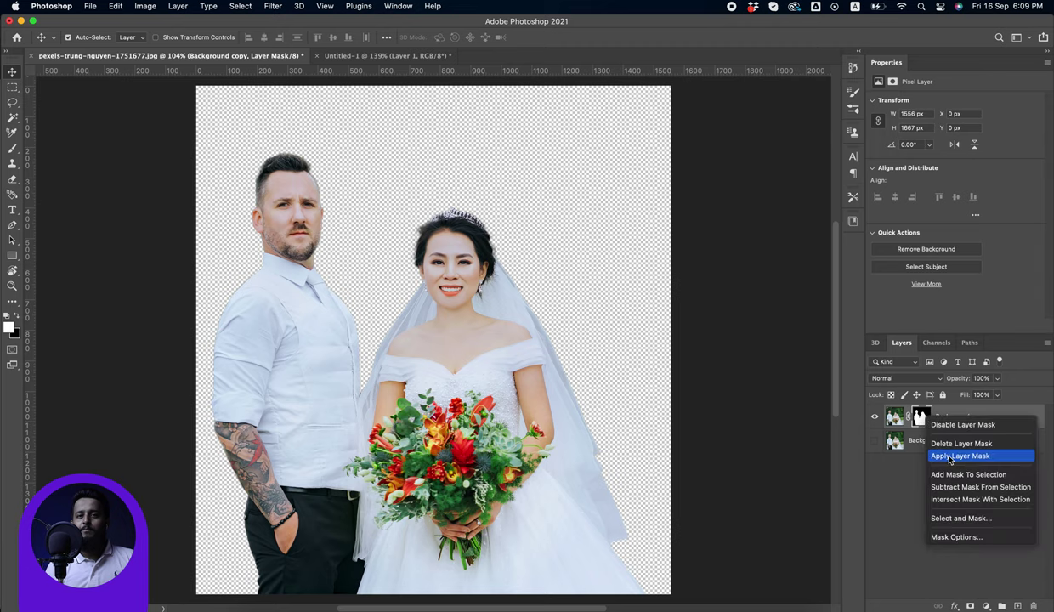
left_click(924, 420)
key("ctrl+0")
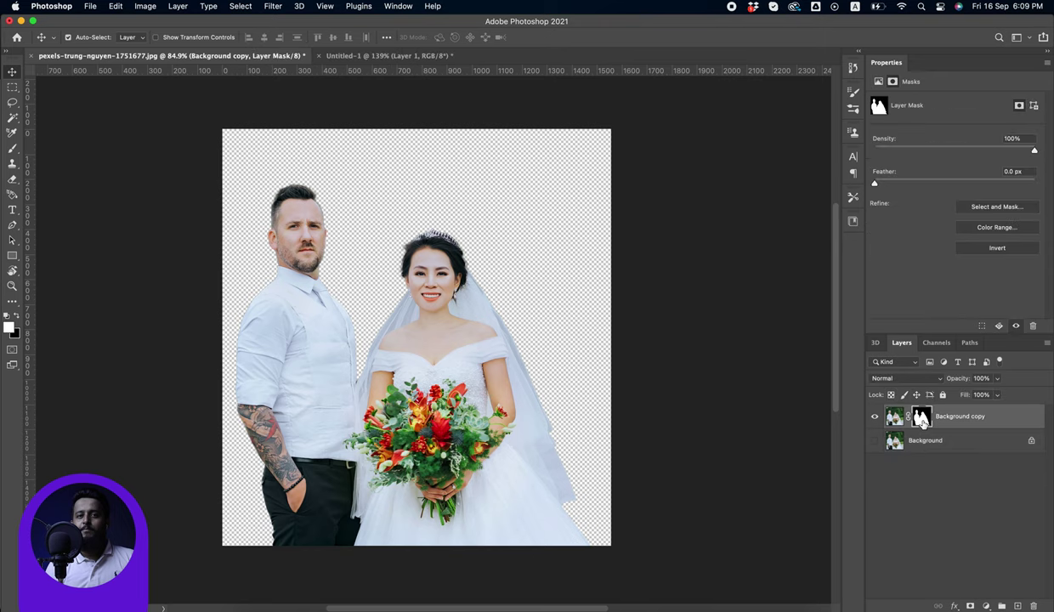
right_click(924, 423)
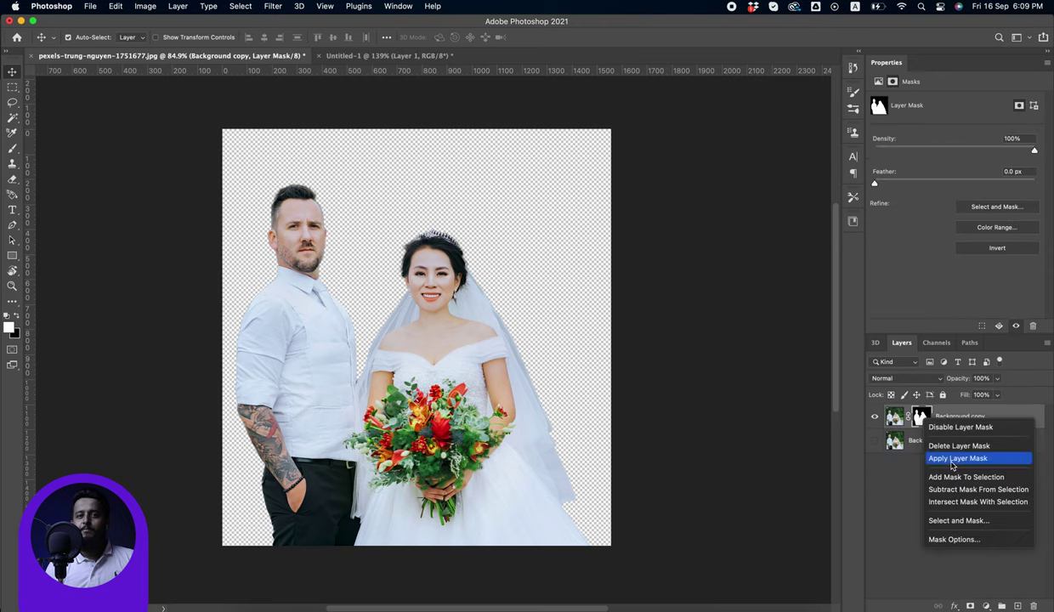
left_click(957, 458)
scroll(459, 242, "up", 3)
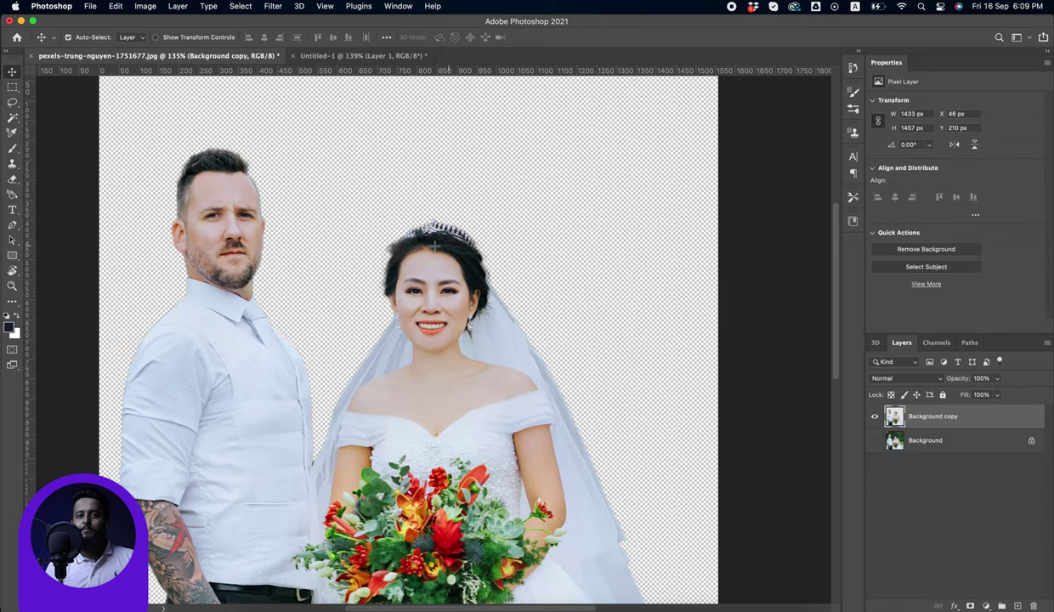
- Paste a box around the bride's head and shoulders into a new document
key("m")
left_click_drag(328, 169, 563, 398)
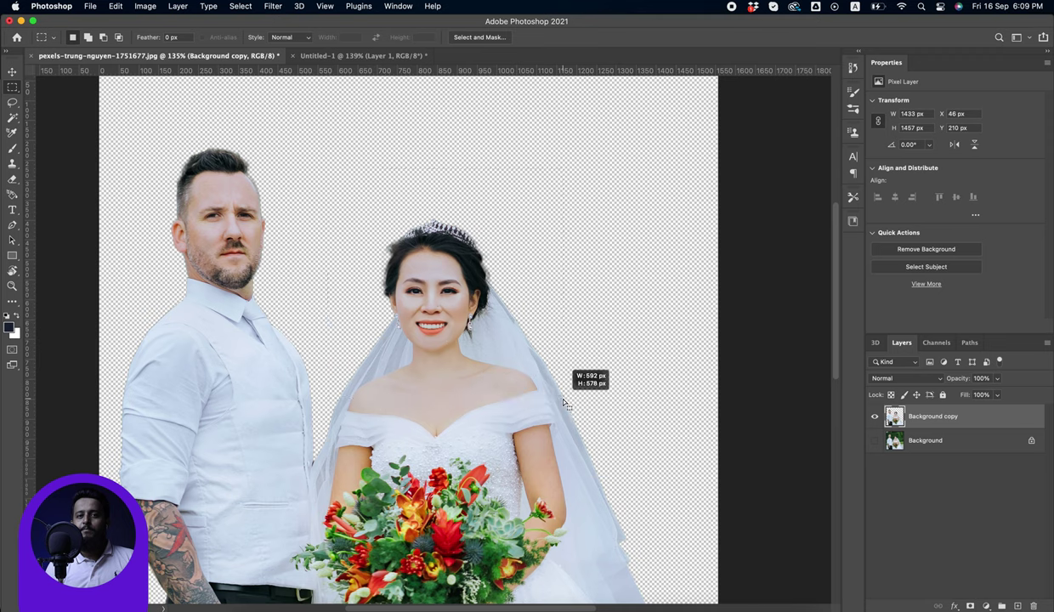
left_click_drag(563, 402, 563, 399)
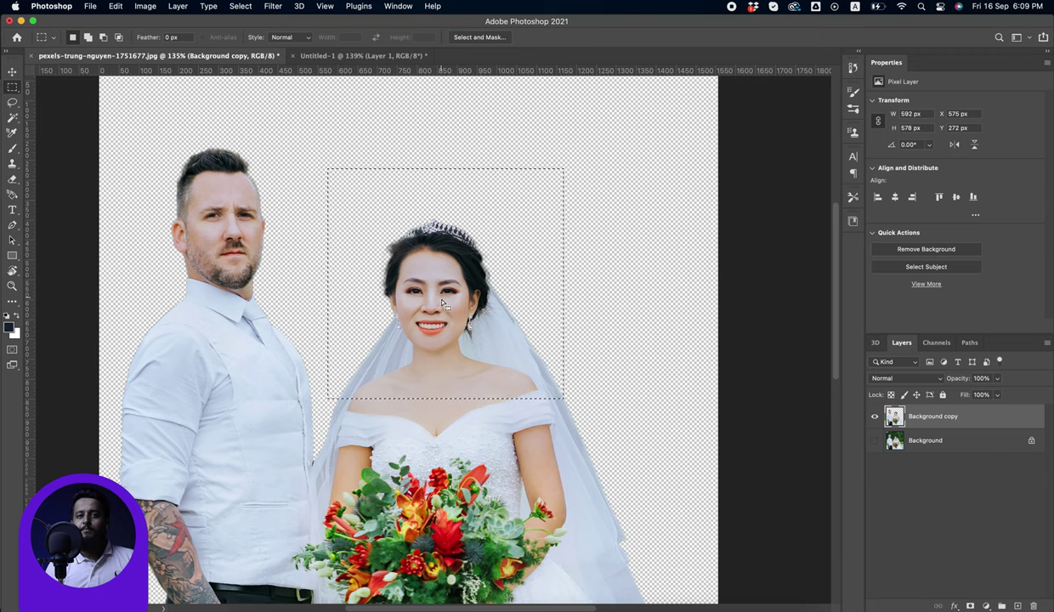
left_click(90, 6)
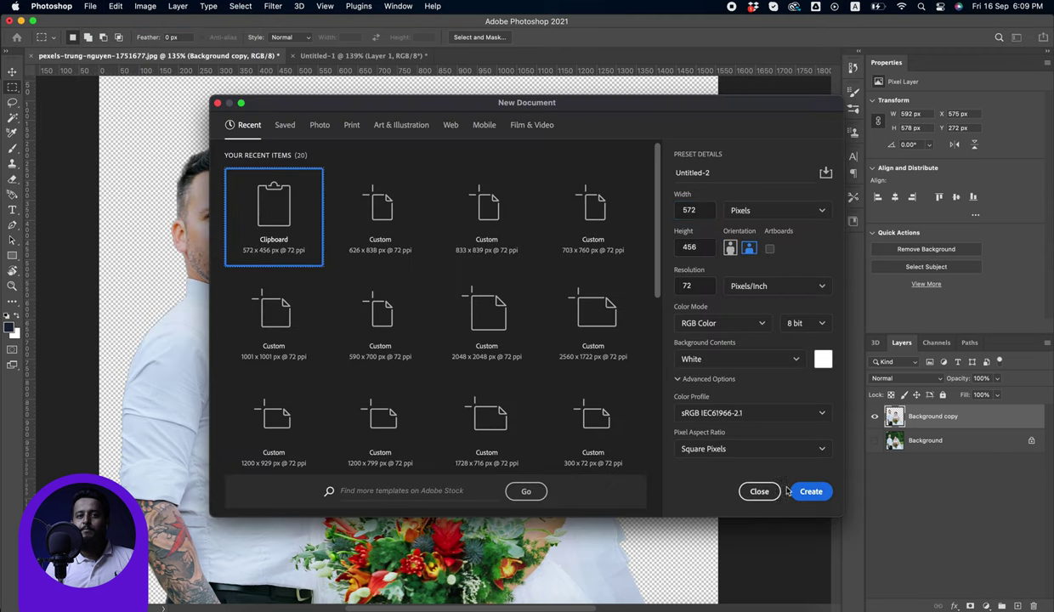
left_click(807, 489)
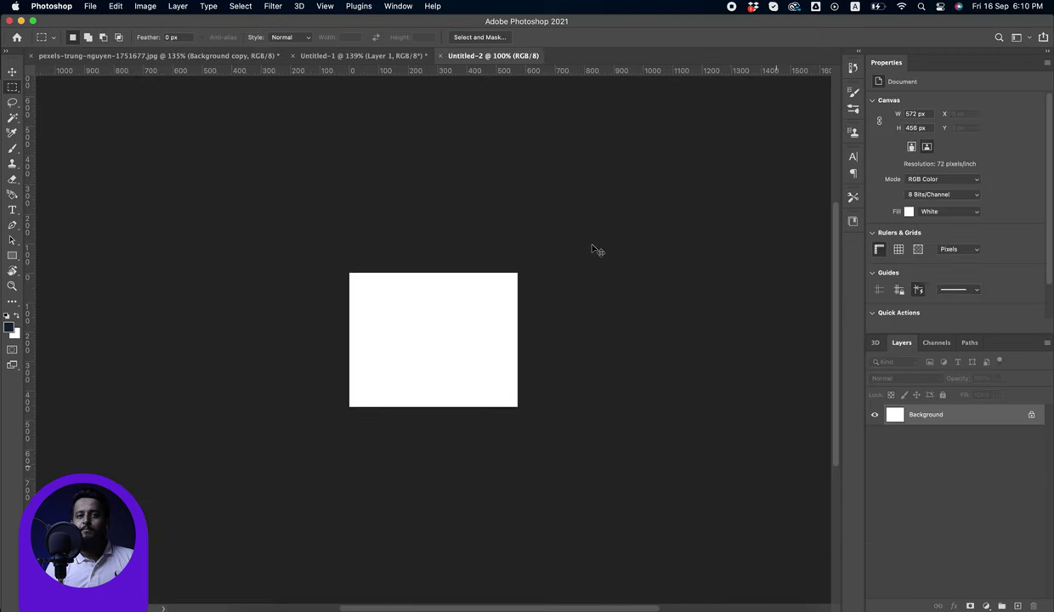
key("super+v")
left_click_drag(416, 378, 458, 370)
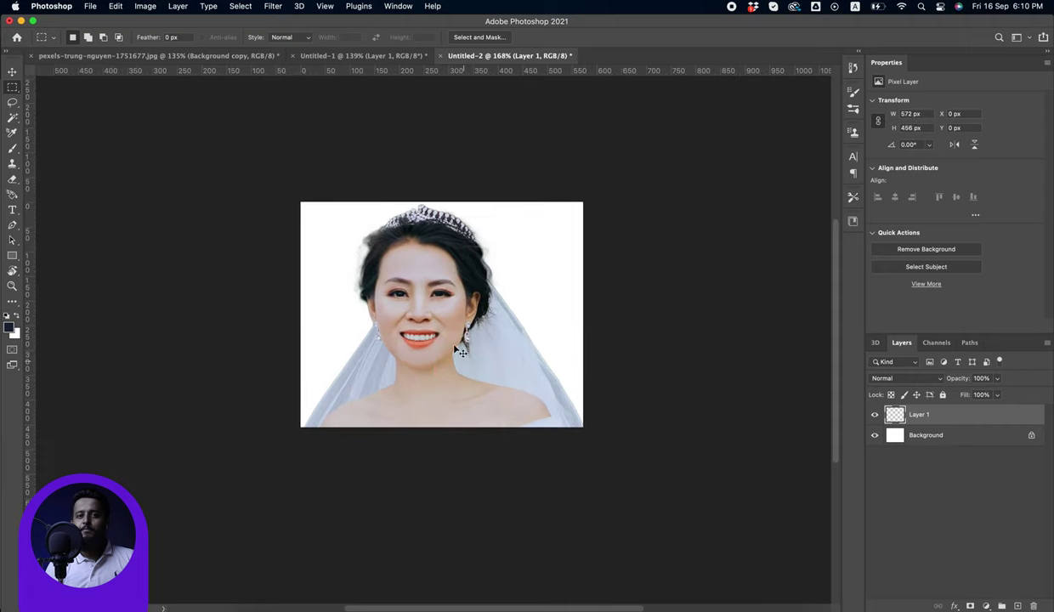
- Save a copy as Bride.jpg in the BRide and Groom folder at JPEG quality 12
key("super+alt+s")
left_click(538, 179)
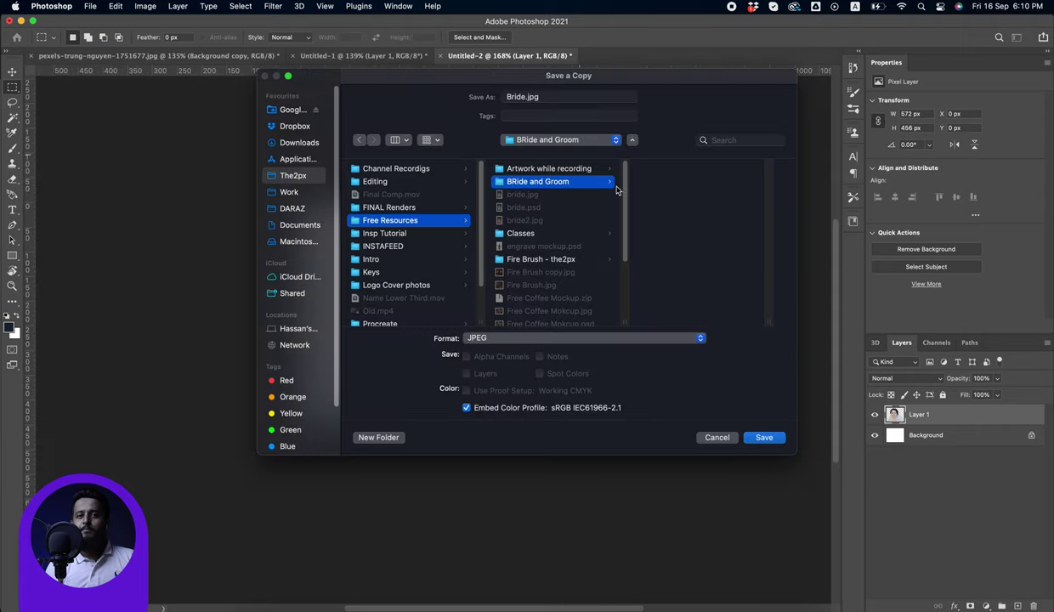
left_click(769, 439)
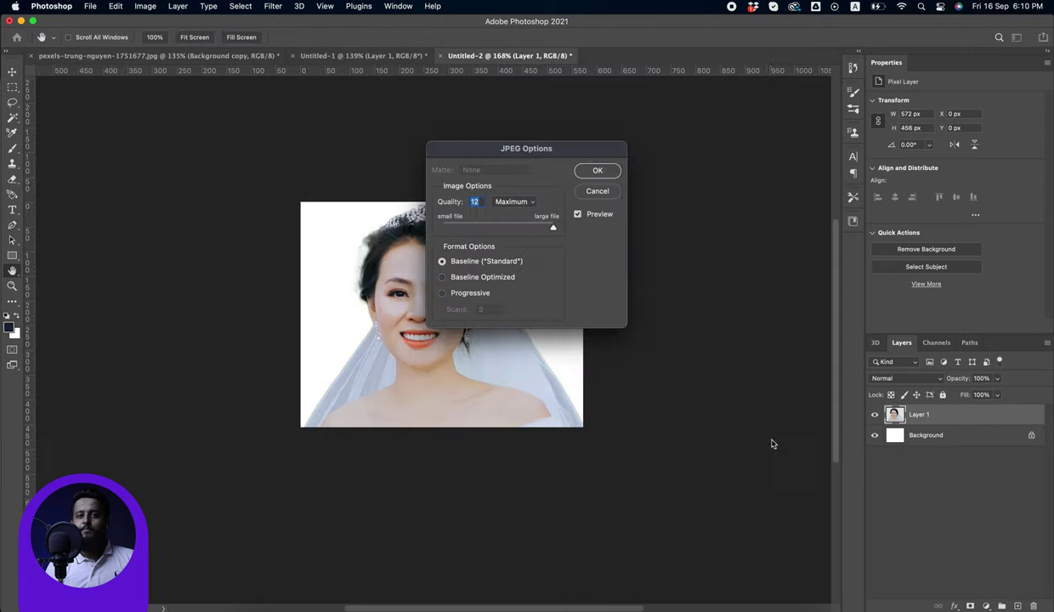
left_click(597, 171)
- Copy the groom's head into the face document as a new layer, and hide the bride's layer
left_click(160, 55)
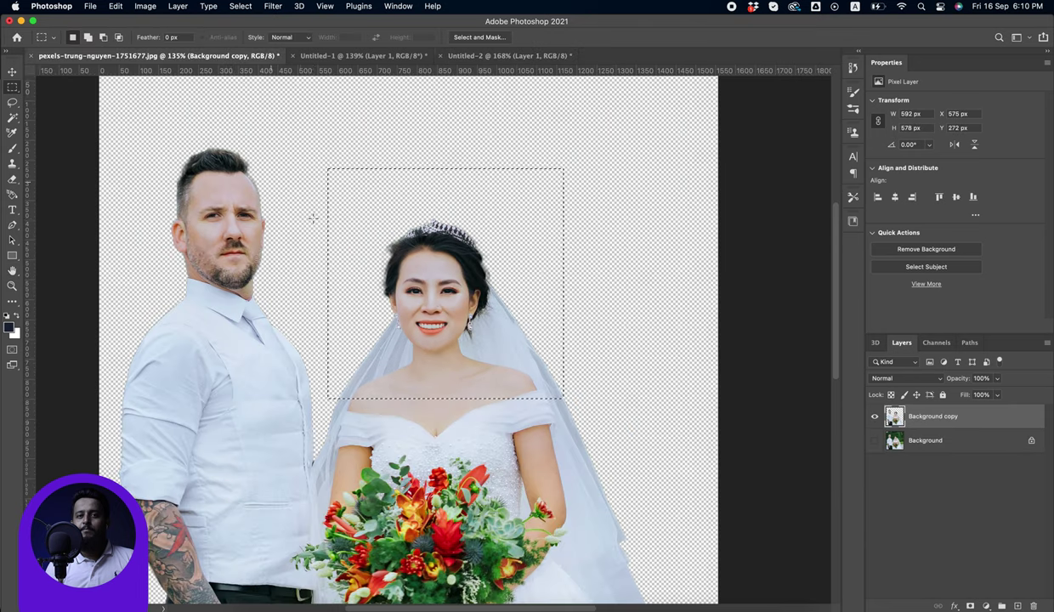
key("super+d")
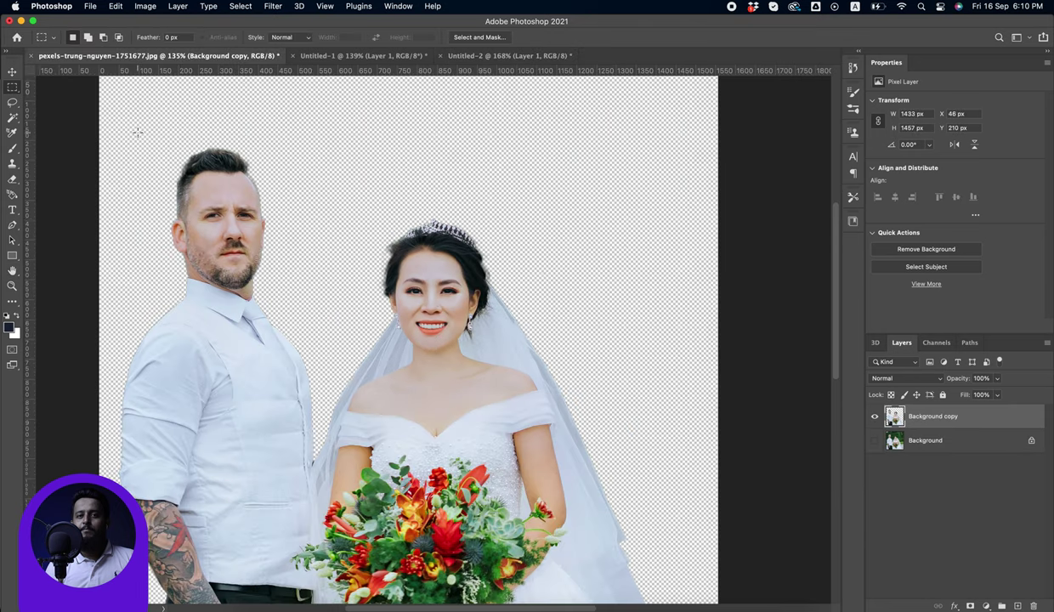
left_click_drag(132, 116, 308, 370)
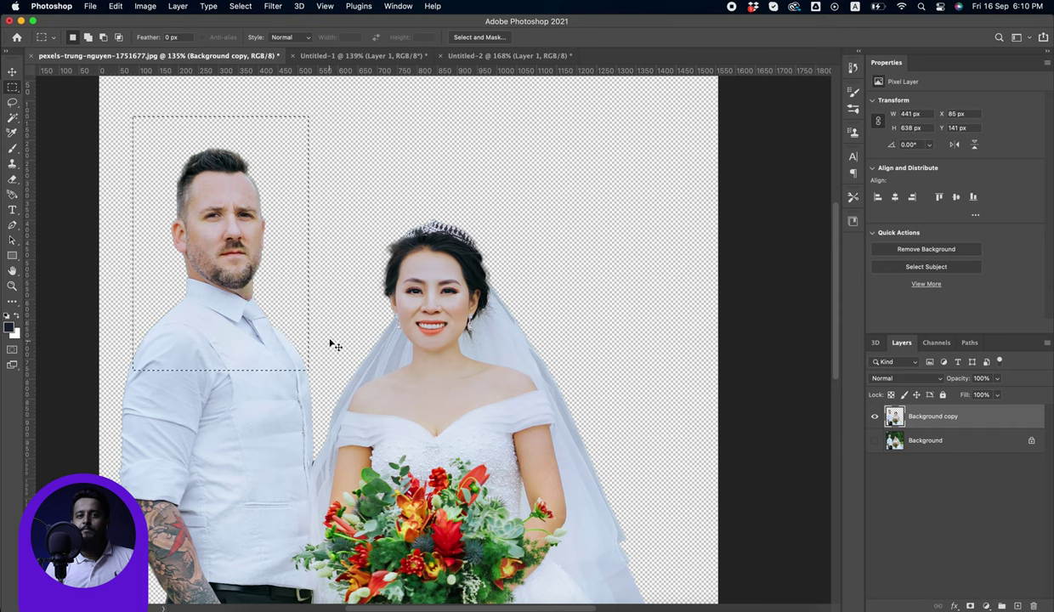
key("super+c")
left_click(510, 55)
key("super+v")
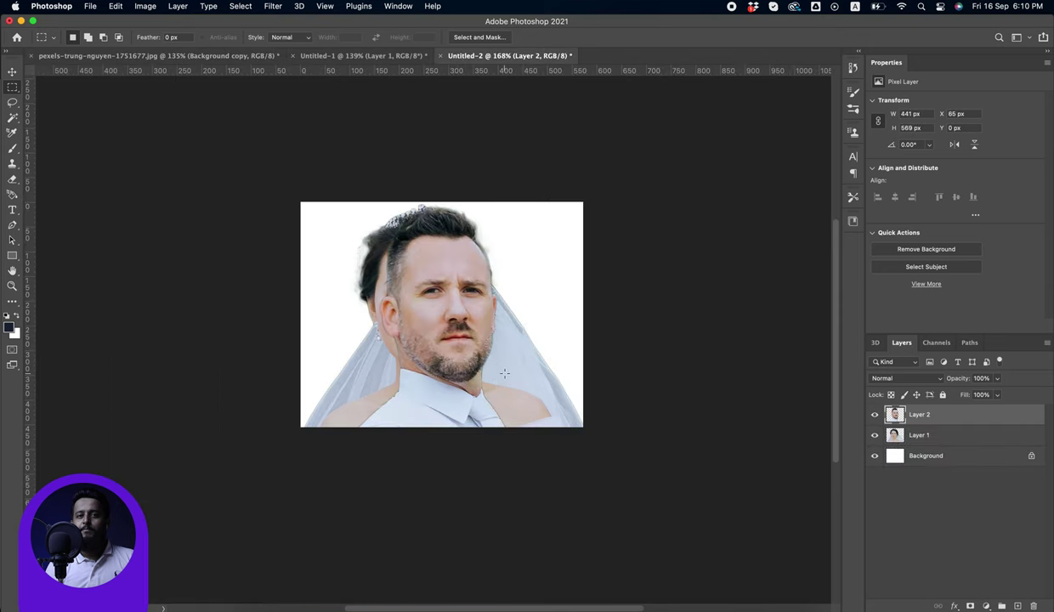
key("v")
left_click_drag(466, 328, 457, 327)
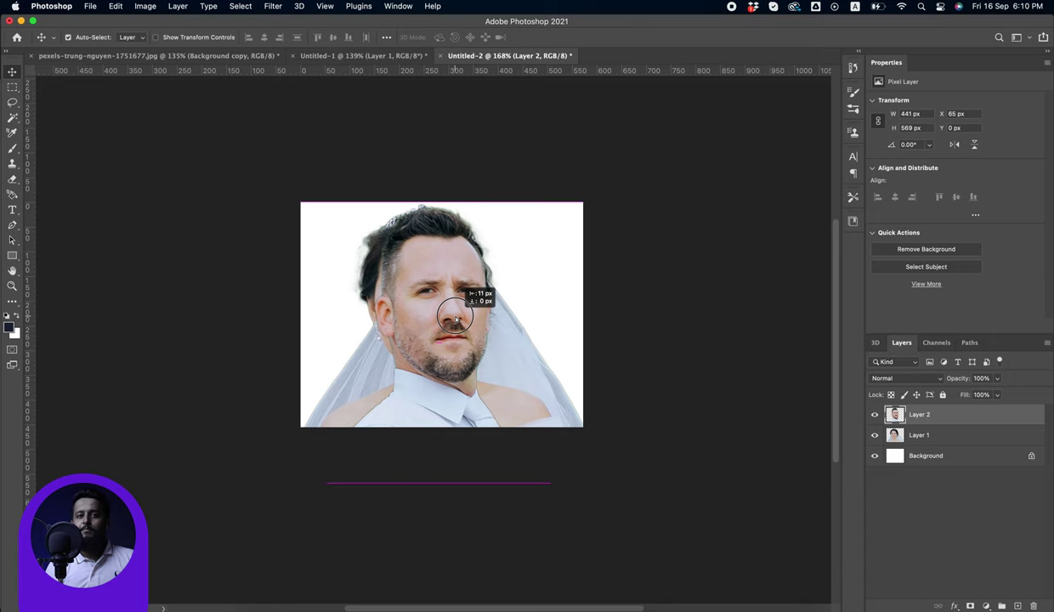
left_click(875, 435)
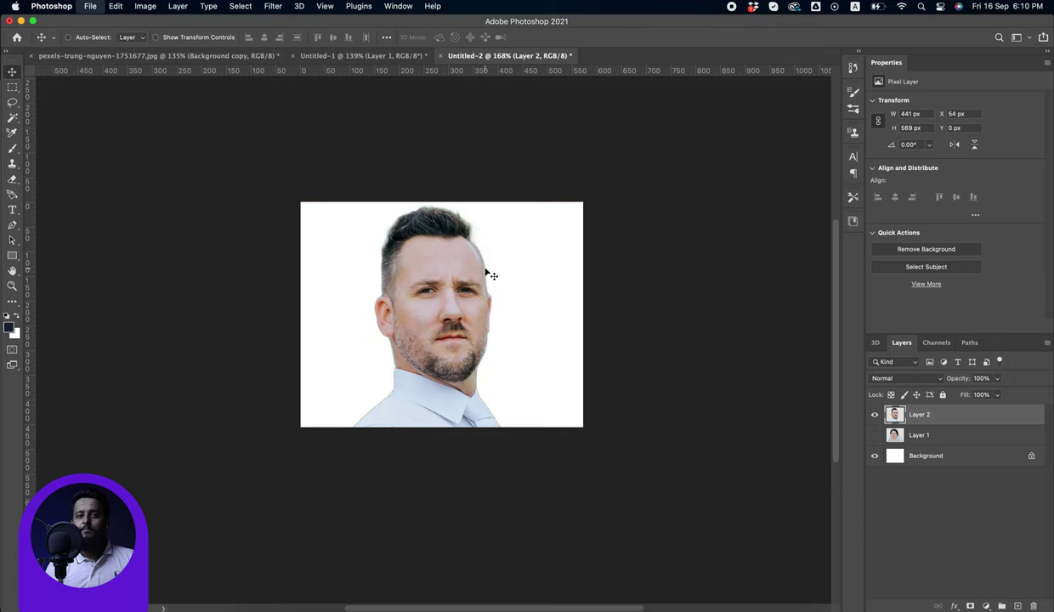
- Save a JPEG copy of the groom's image as Groom.jpg at quality 12 (Maximum)
key("super+s")
left_click(658, 387)
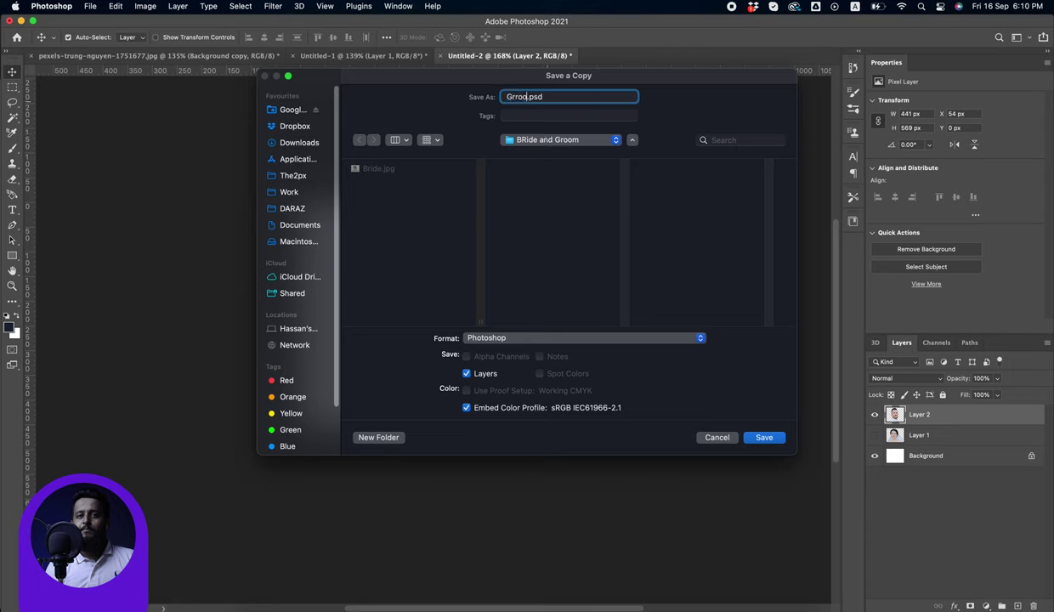
type("m")
left_click(562, 337)
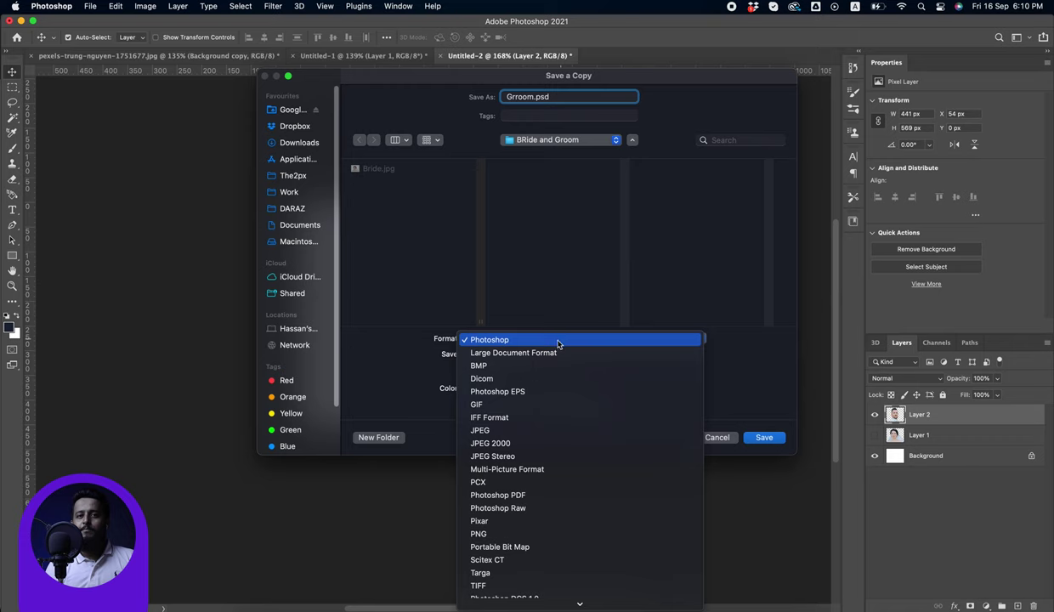
left_click(561, 431)
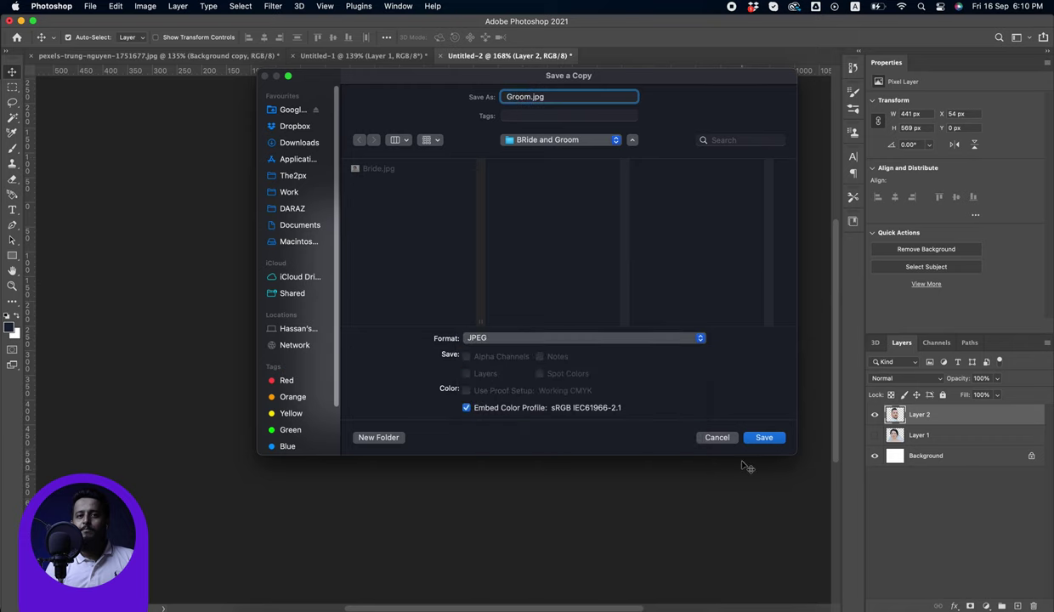
left_click(776, 438)
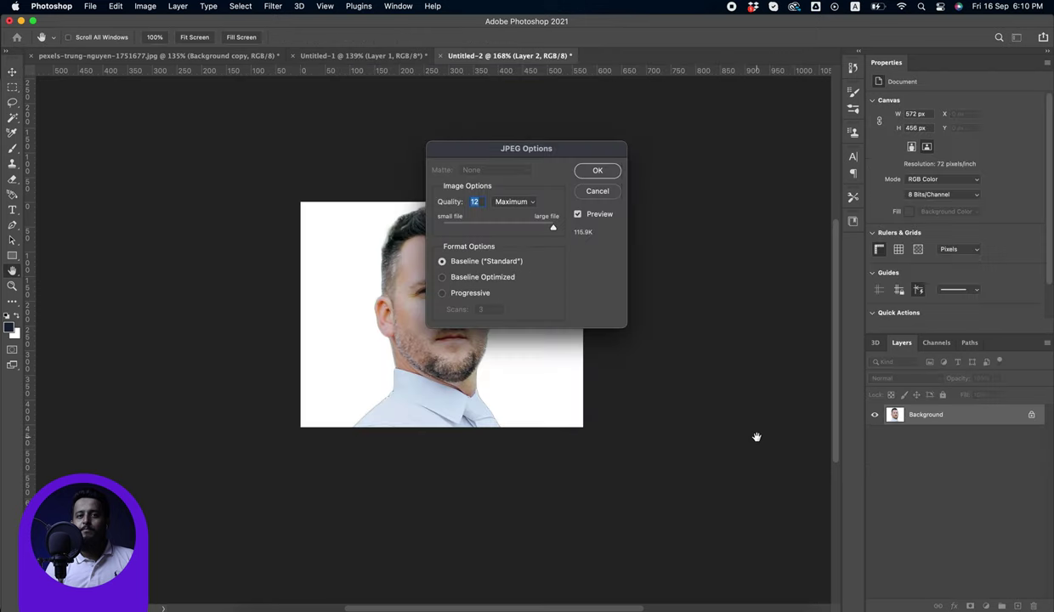
left_click(597, 171)
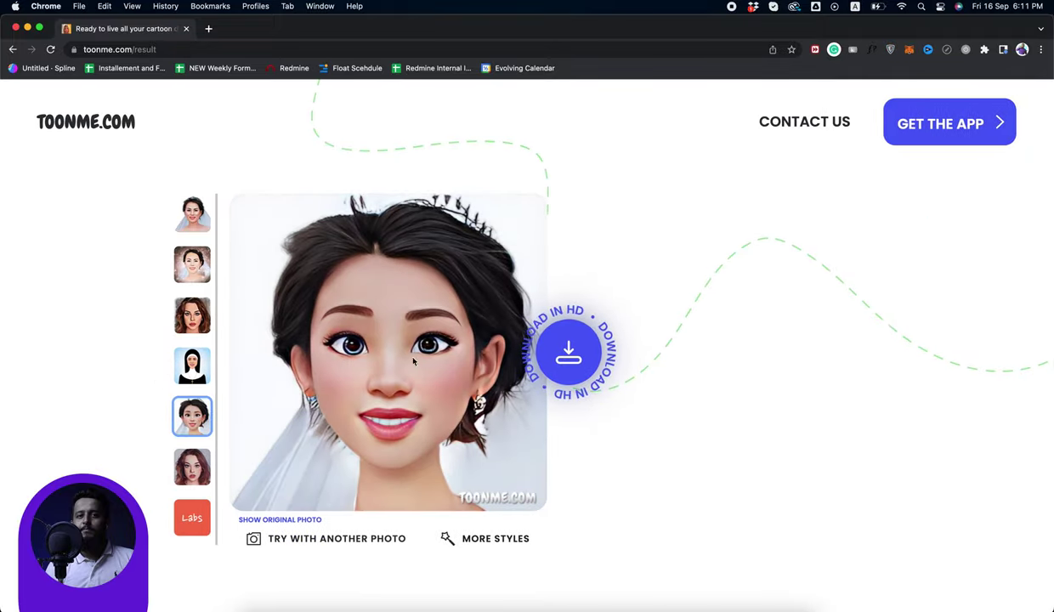
- Download the bride's ToonMe cartoon in HD, dismiss the share prompt, and pick another photo
left_click(569, 351)
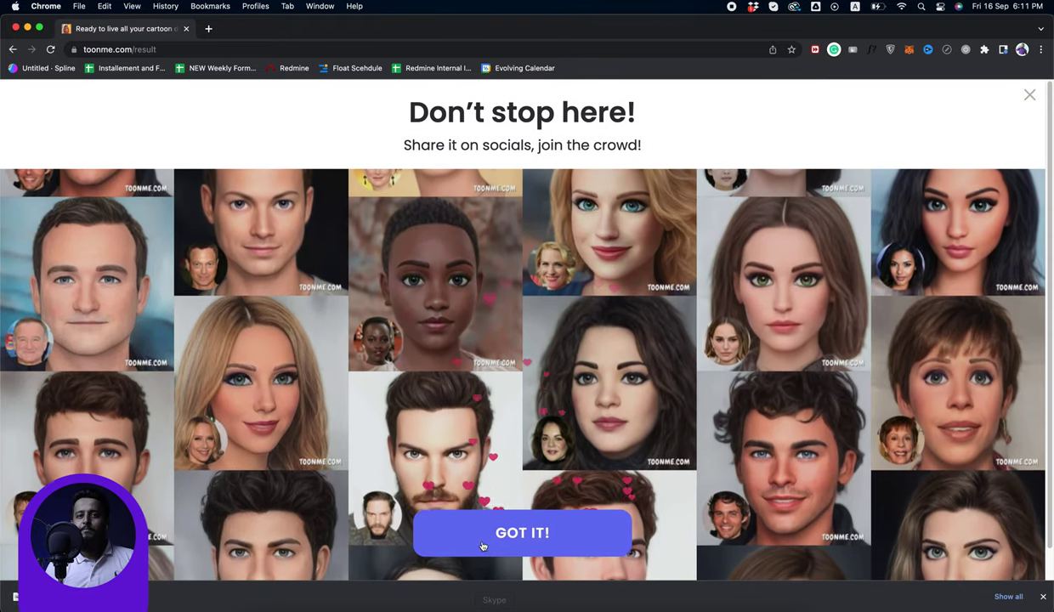
left_click(478, 544)
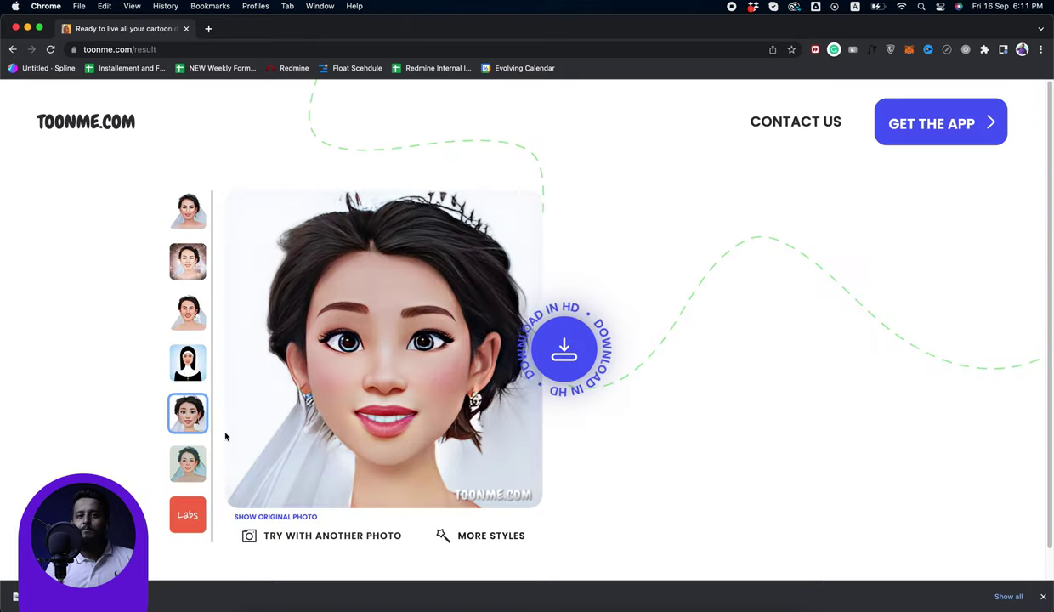
left_click(313, 537)
- Upload Groom.jpg, apply the fifth cartoon style, and download the result in HD
double_click(315, 174)
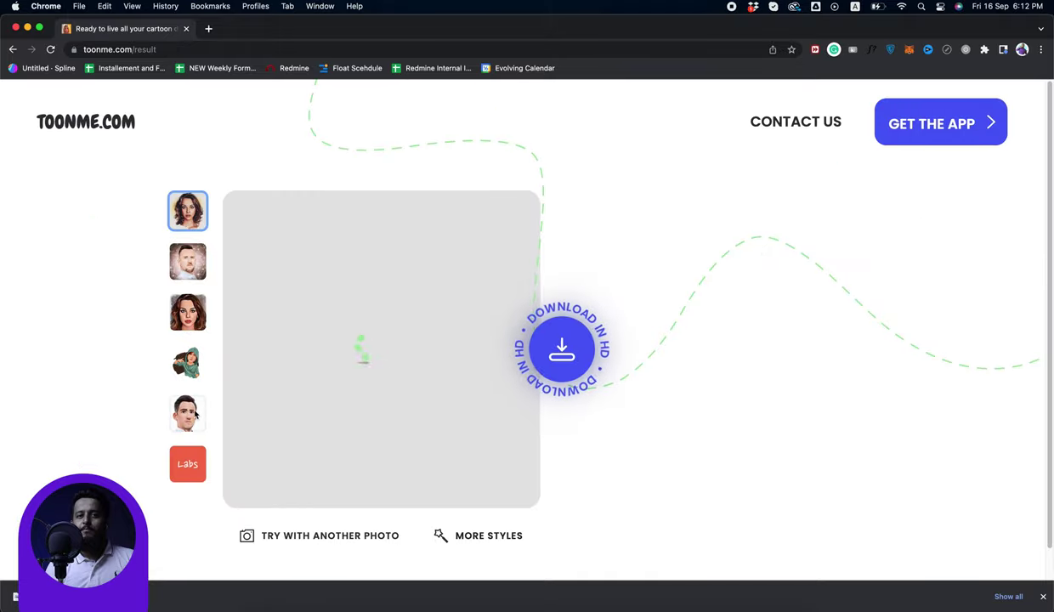
left_click(191, 414)
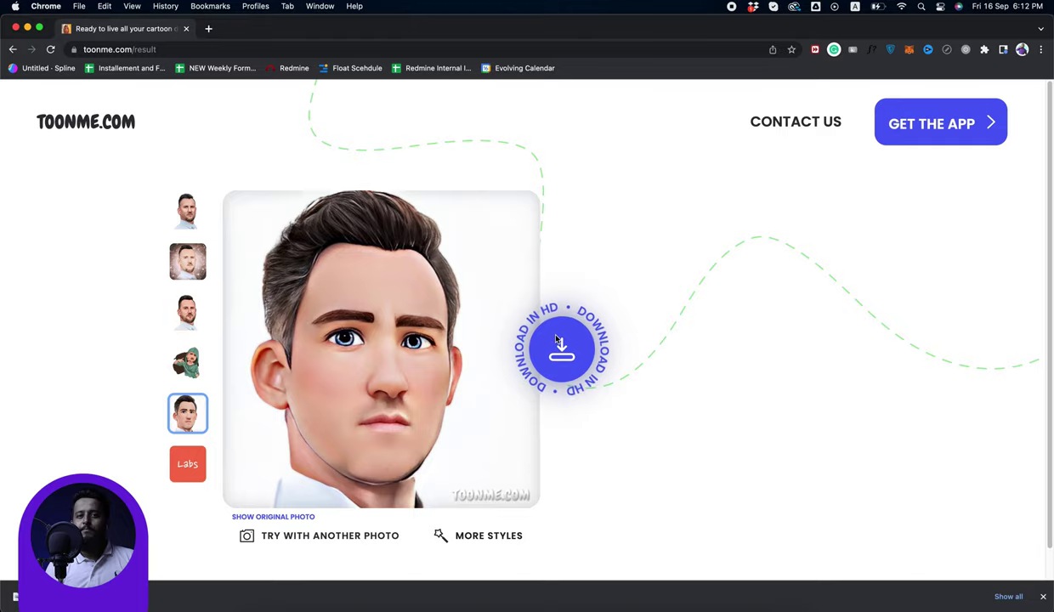
left_click(558, 340)
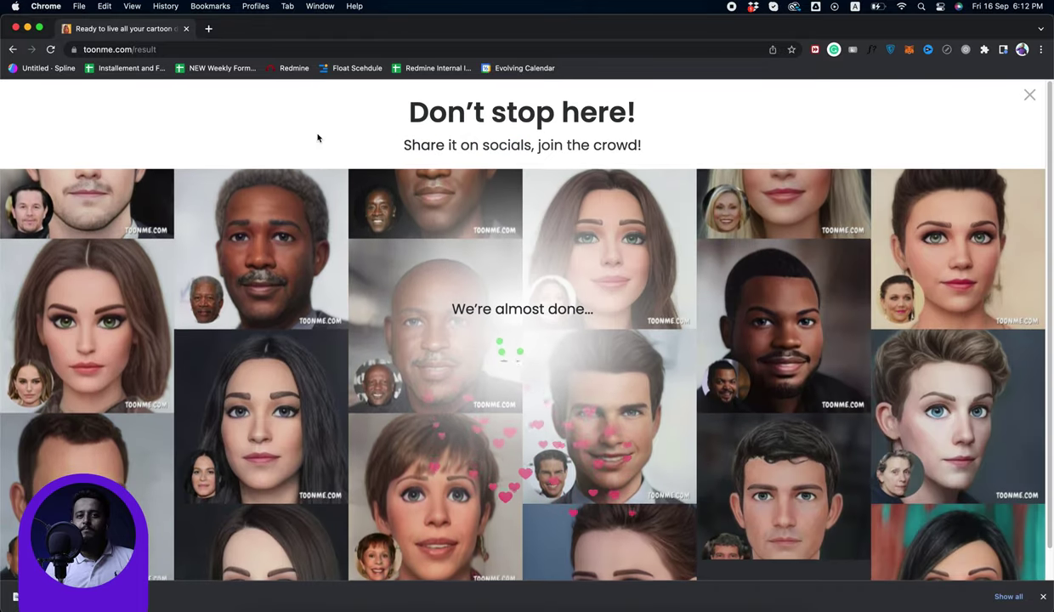
left_click(484, 553)
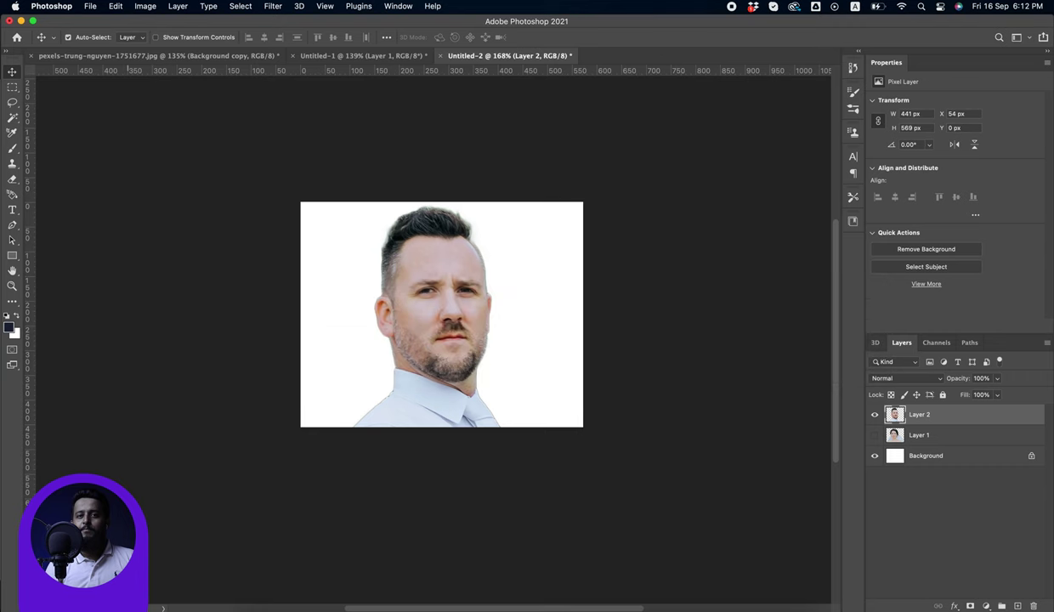
left_click_drag(344, 444, 170, 72)
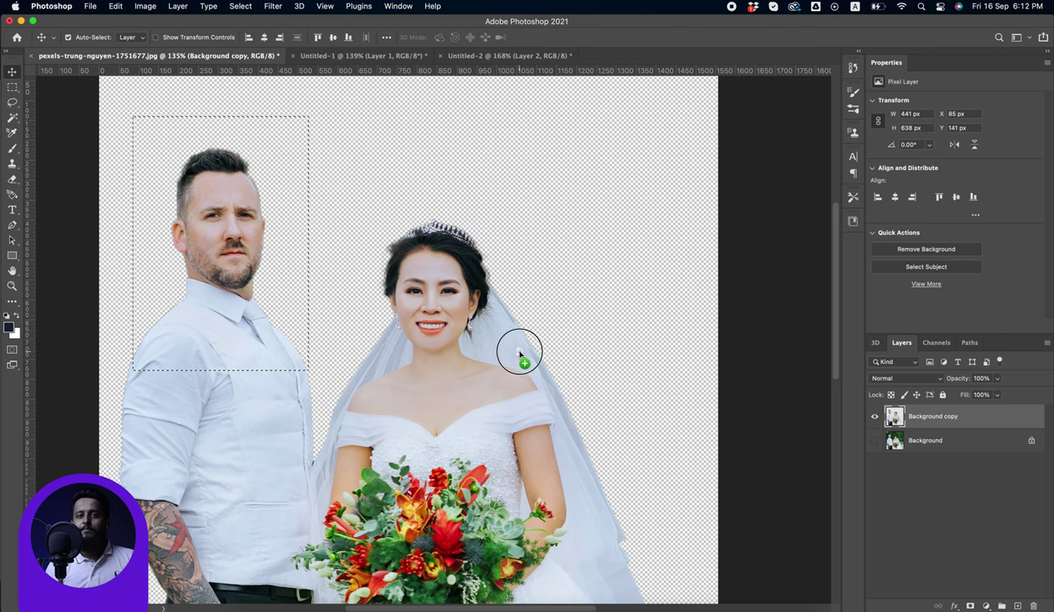
- Place the groom's cartoon PNG beside his head and mask out its white background
left_click_drag(404, 334, 519, 344)
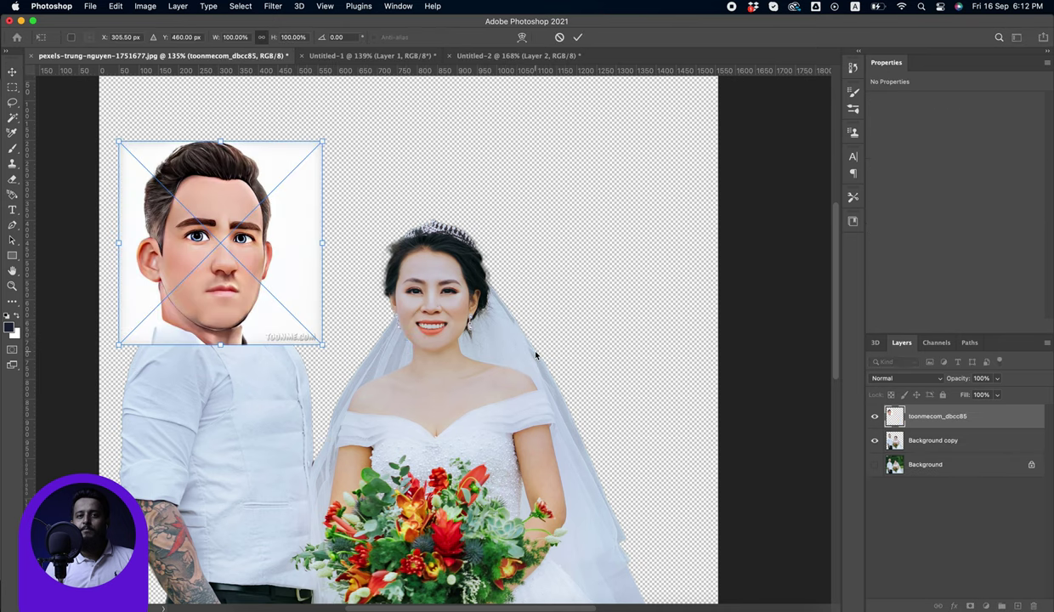
key("Return")
scroll(353, 318, "up", 3)
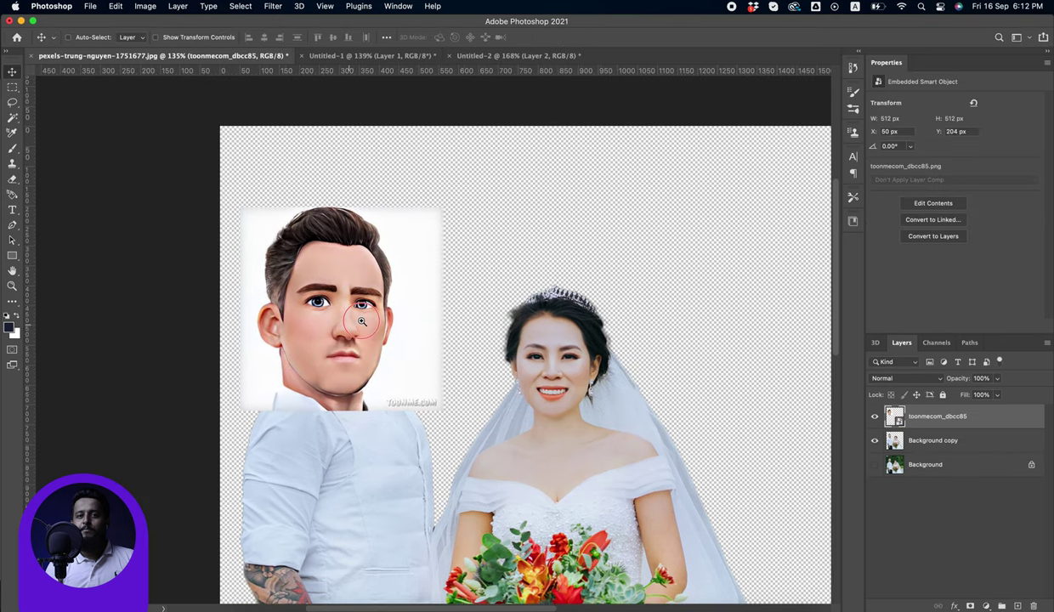
scroll(361, 321, "up", 3)
left_click_drag(355, 330, 391, 310)
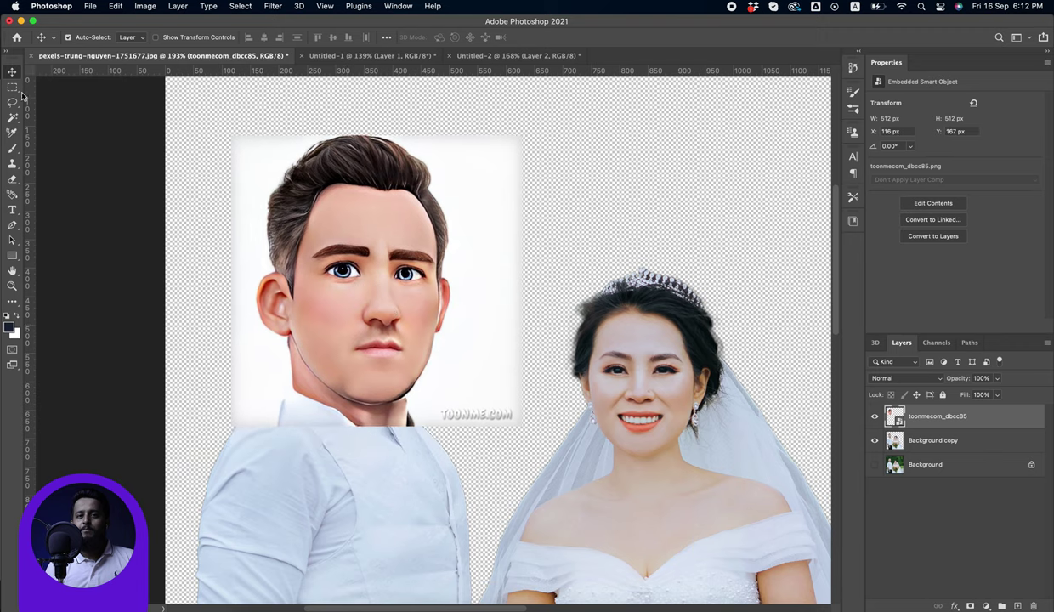
left_click(12, 119)
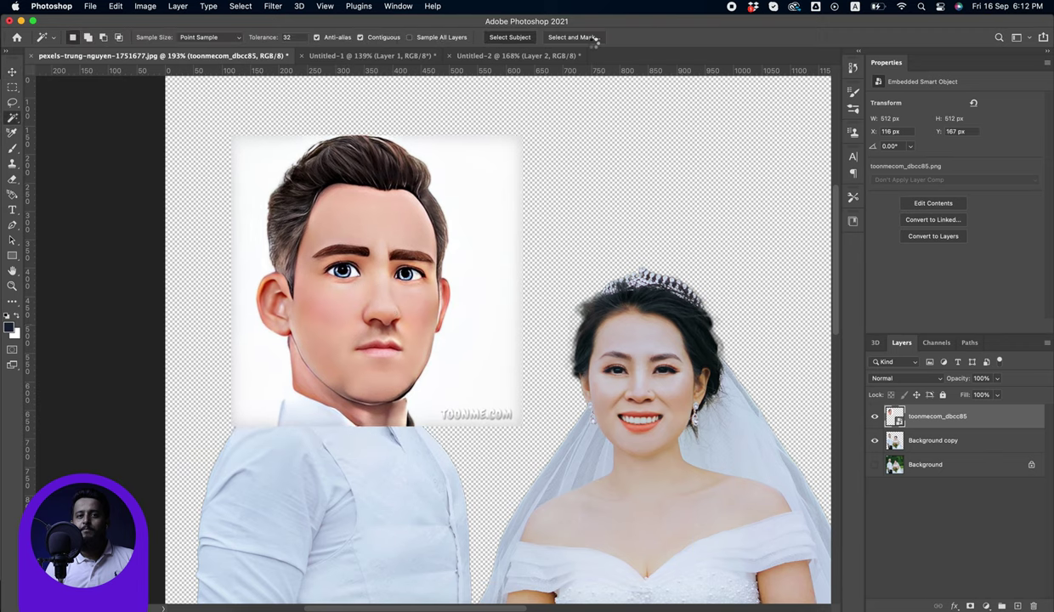
left_click(570, 37)
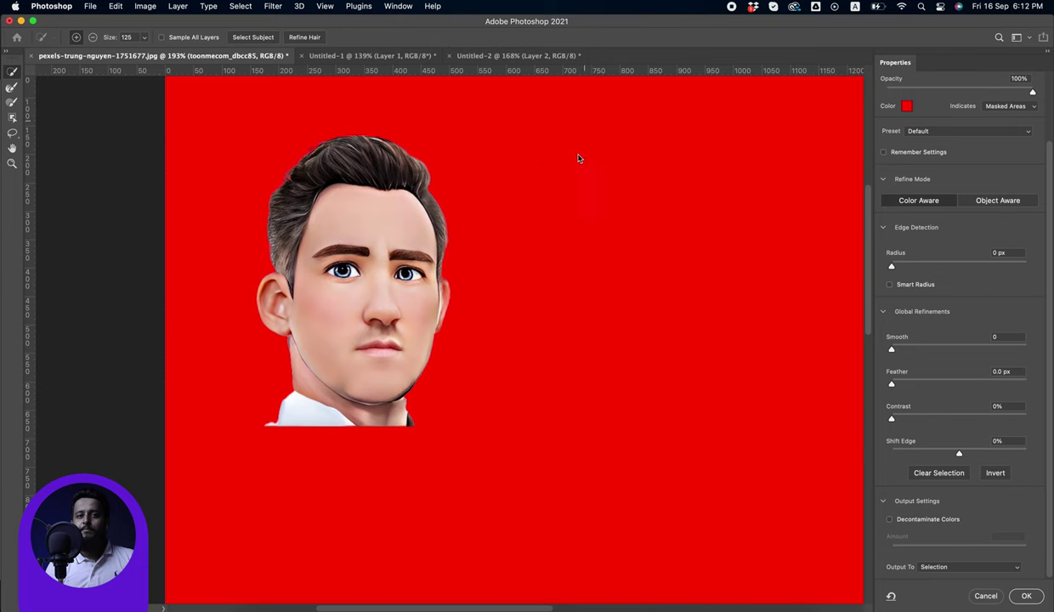
left_click(1027, 597)
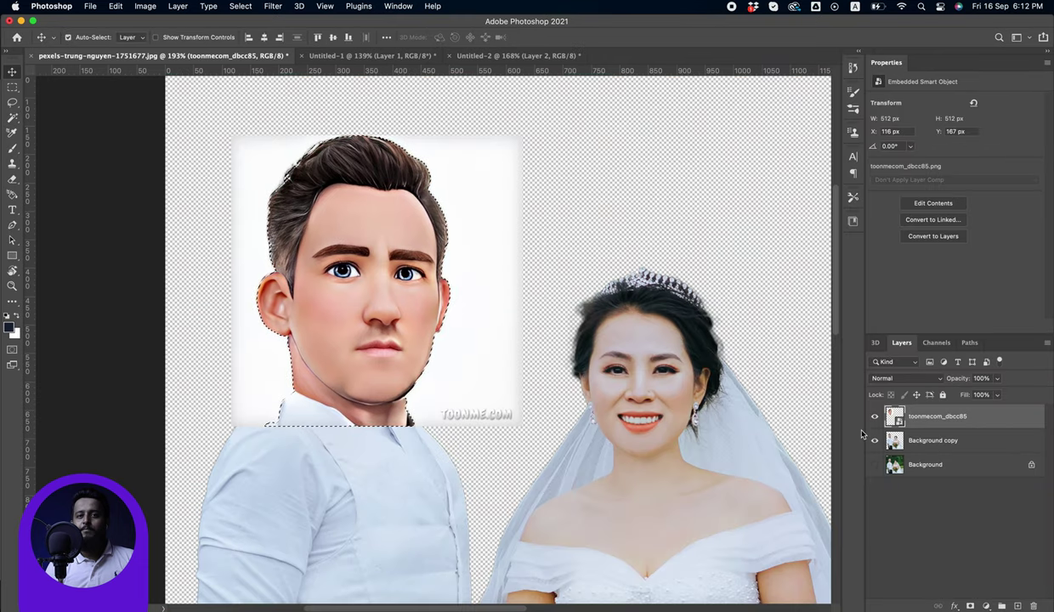
left_click(970, 605)
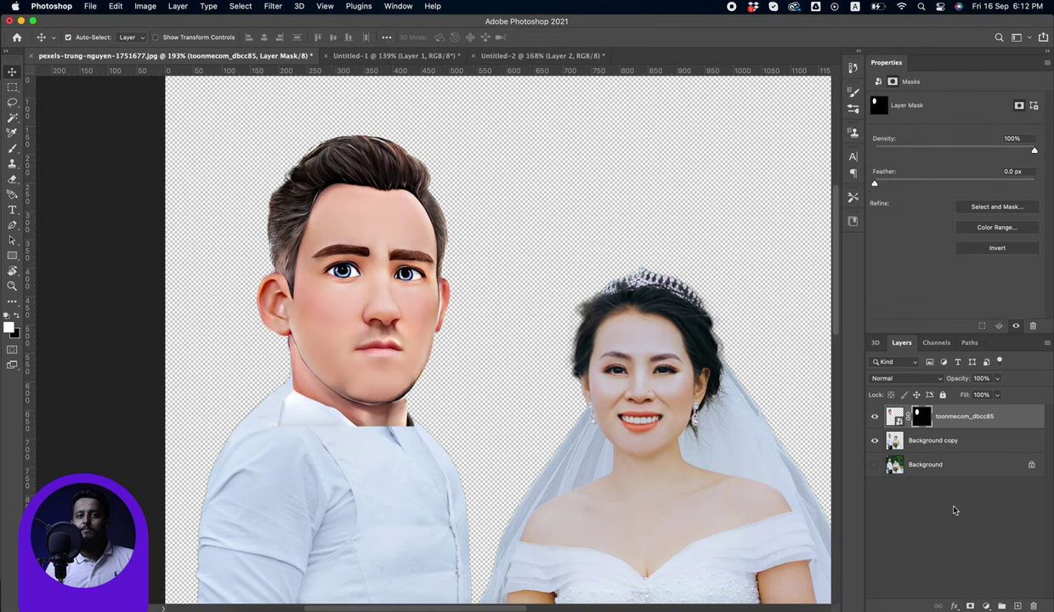
- Convert the cartoon head to a smart object, lower its opacity, and move it over the groom's face
right_click(927, 423)
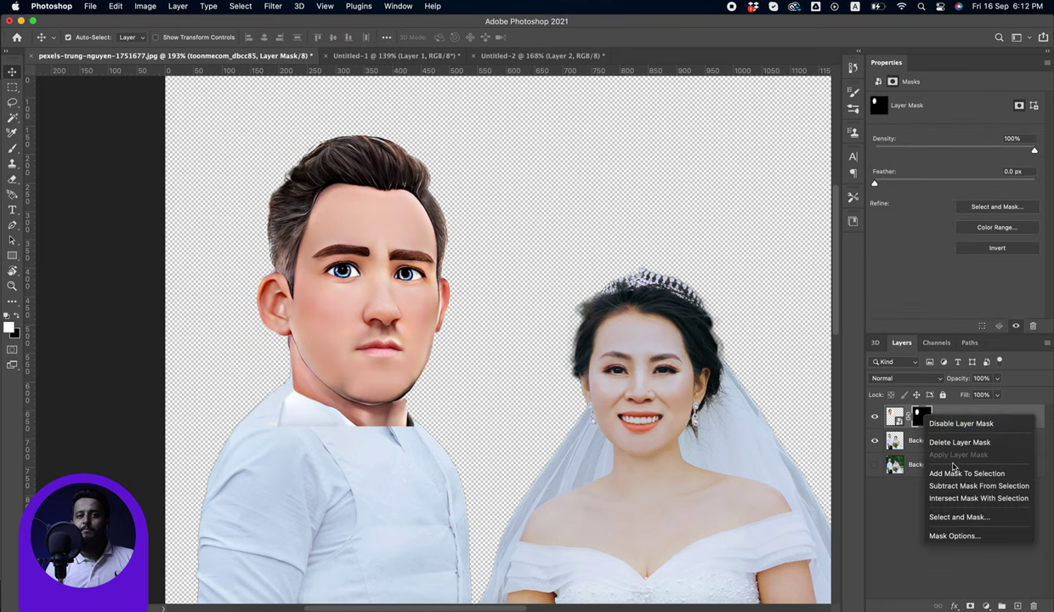
left_click(990, 416)
right_click(987, 416)
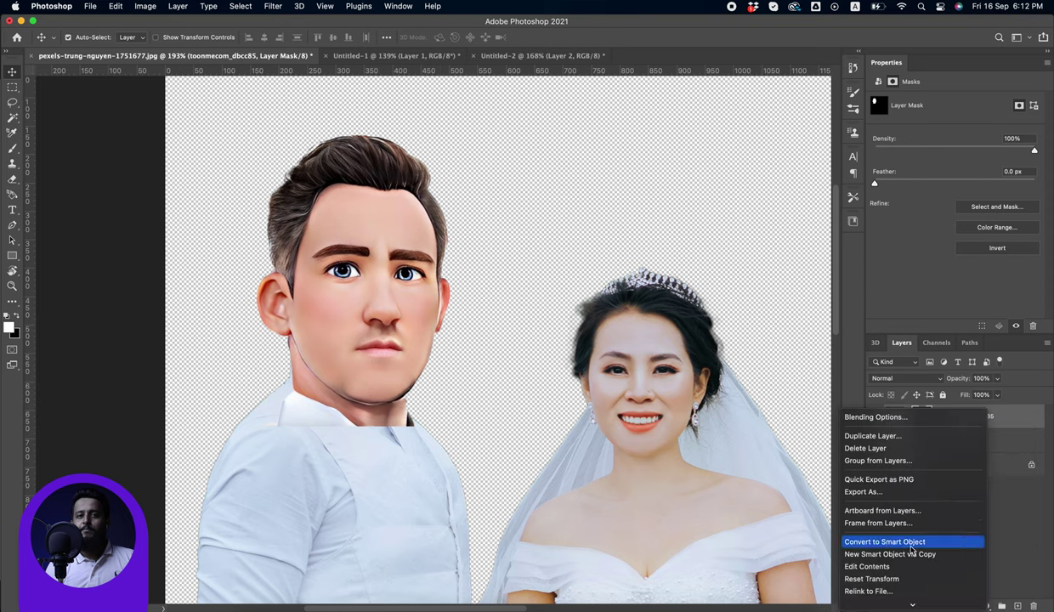
left_click(884, 541)
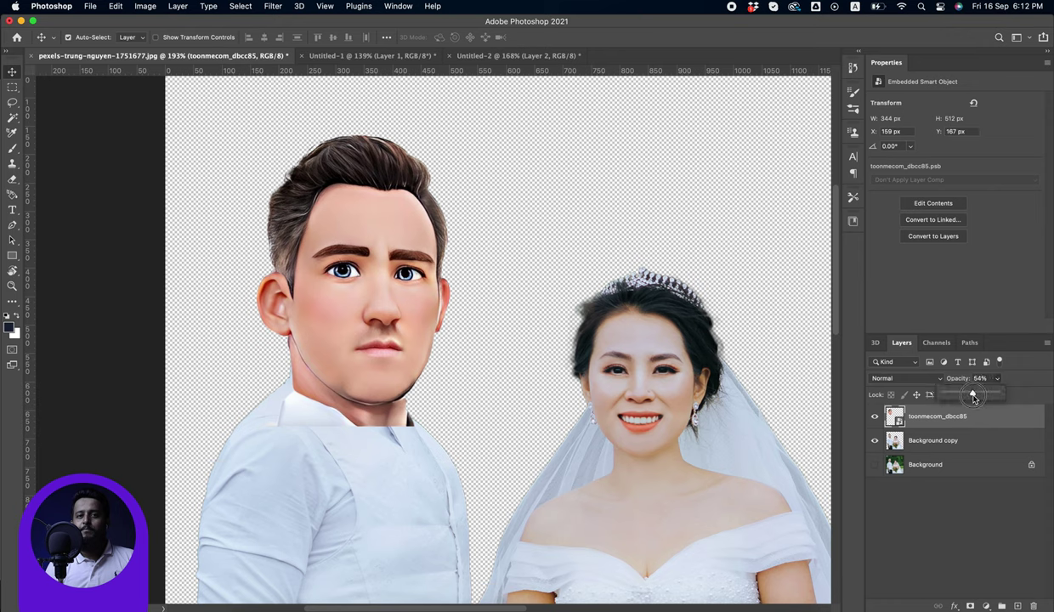
left_click_drag(973, 396, 840, 389)
mouse_move(417, 340)
left_mouse_down()
mouse_move(406, 313)
mouse_move(416, 316)
left_mouse_up()
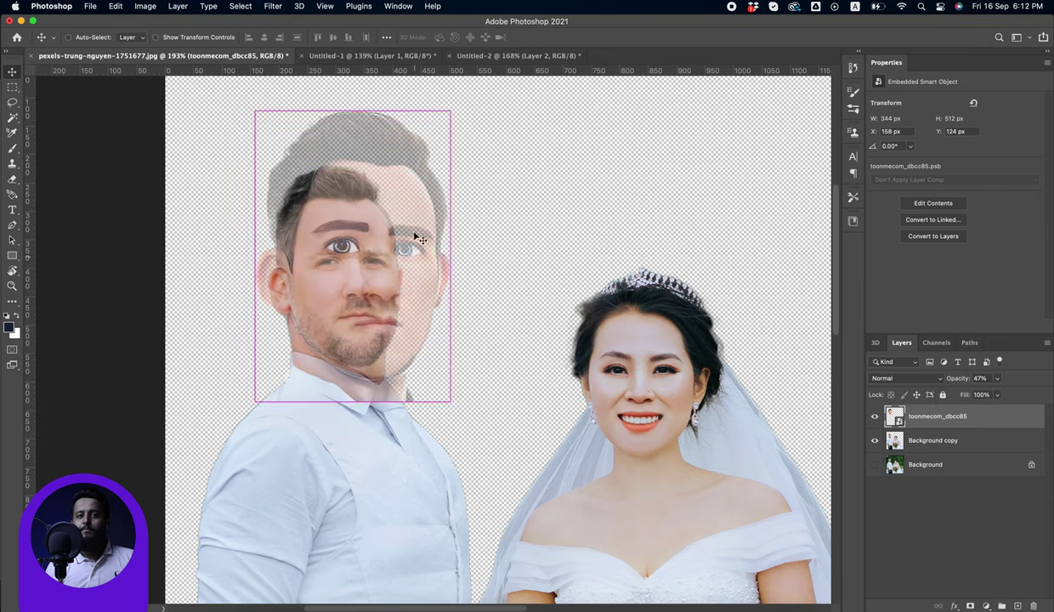
- Scale the cartoon head to about 82%, tilt it to match the face, and restore 100% opacity
key("ctrl+t")
left_click_drag(451, 106, 410, 159)
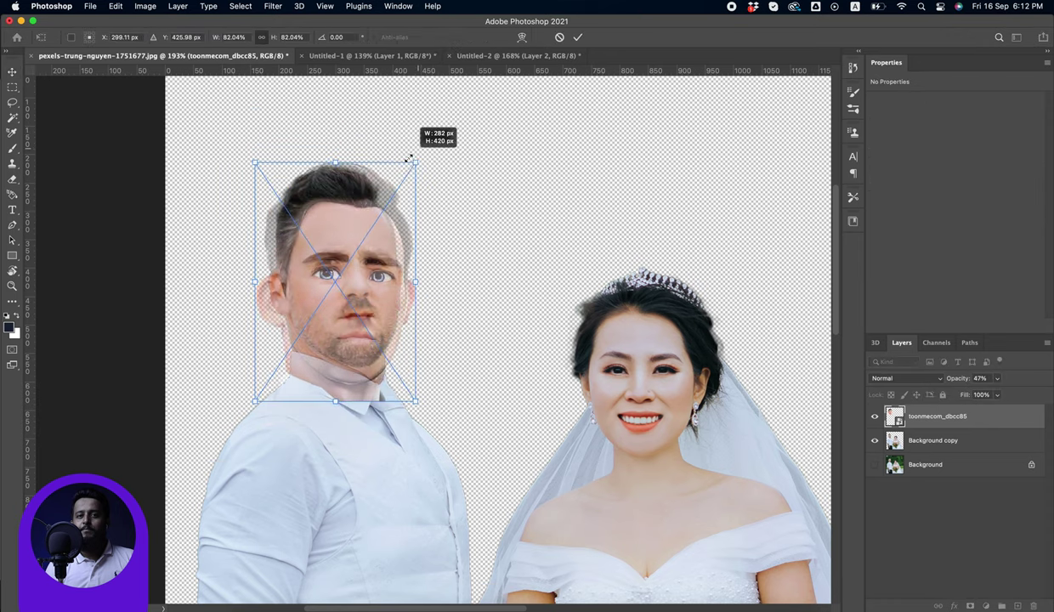
scroll(351, 280, "up", 3)
left_click_drag(322, 362, 335, 334)
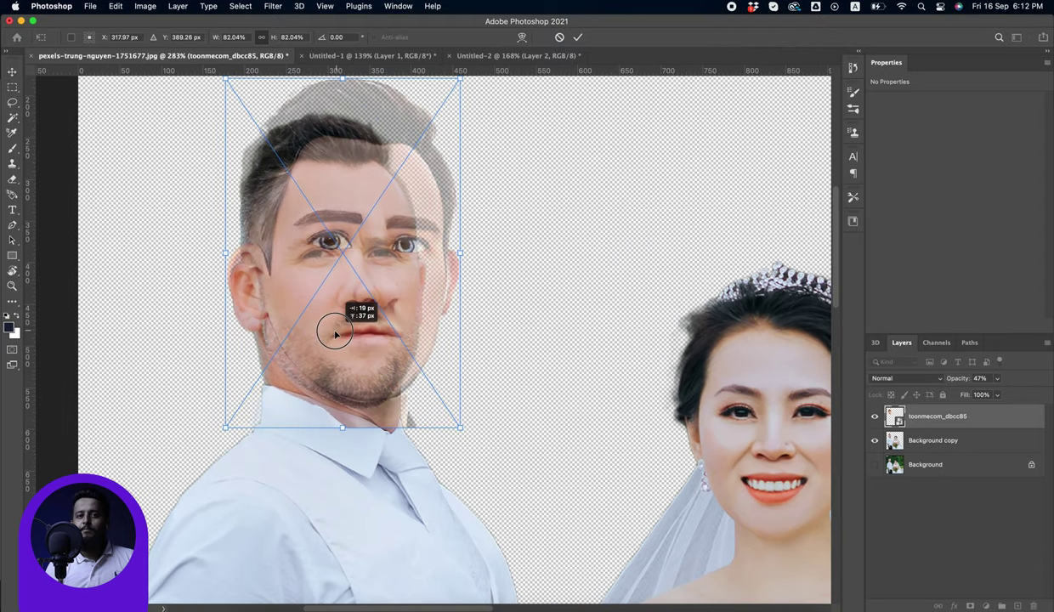
left_click_drag(464, 435, 450, 437)
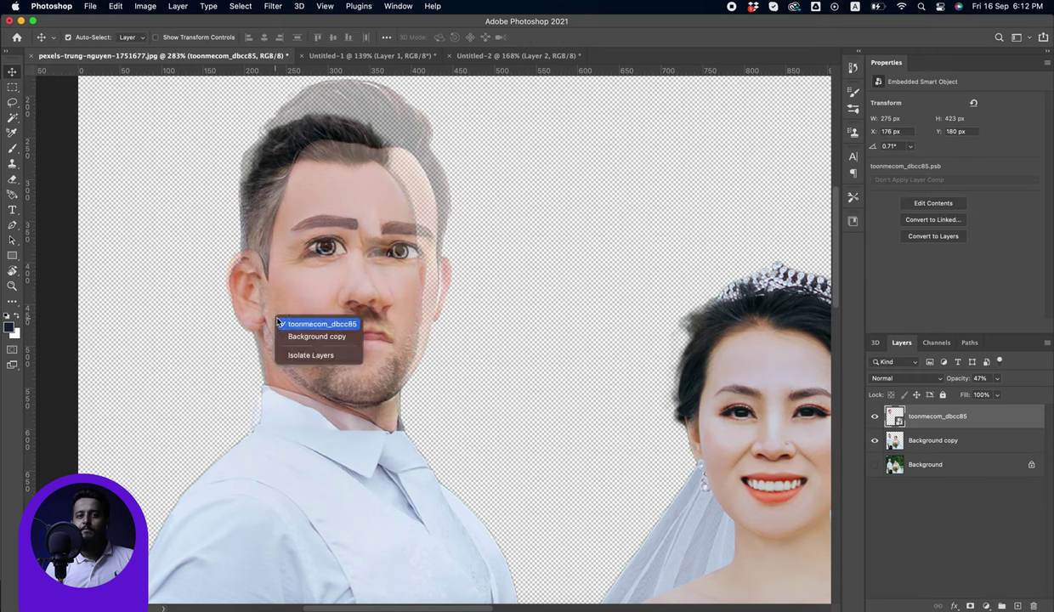
left_click(996, 382)
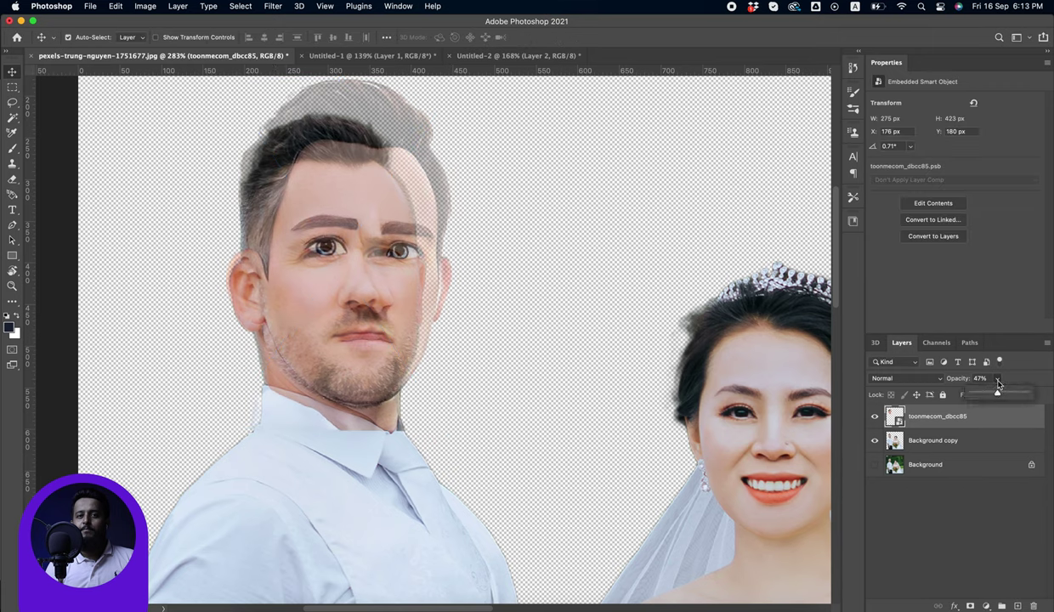
left_click_drag(996, 379, 1051, 395)
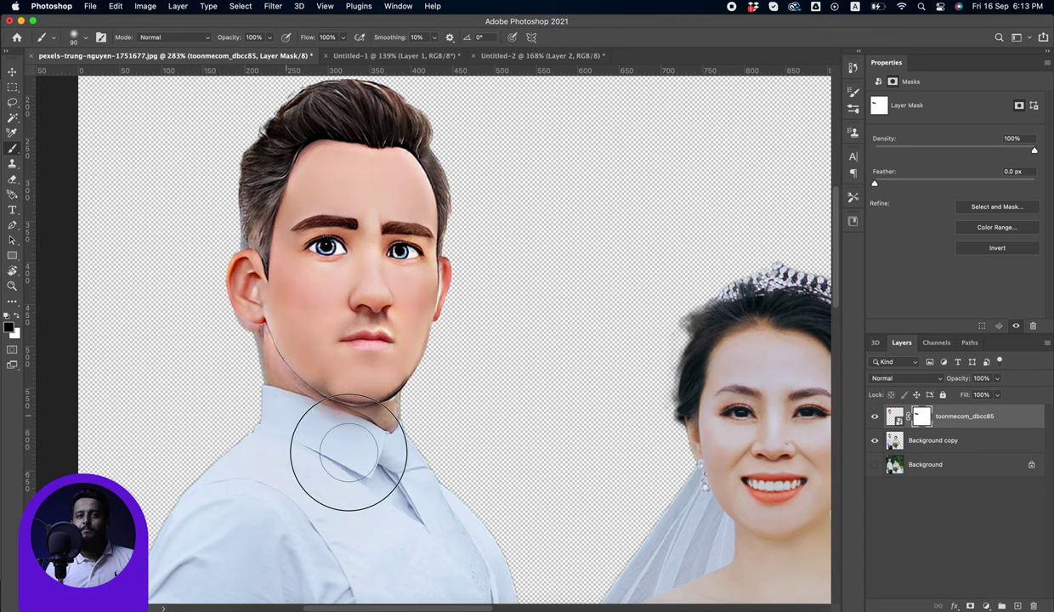
- Paint away the cartoon's neck over the real collar and zoom in on the chin
left_click_drag(346, 350, 336, 354)
left_click_drag(256, 434, 377, 406)
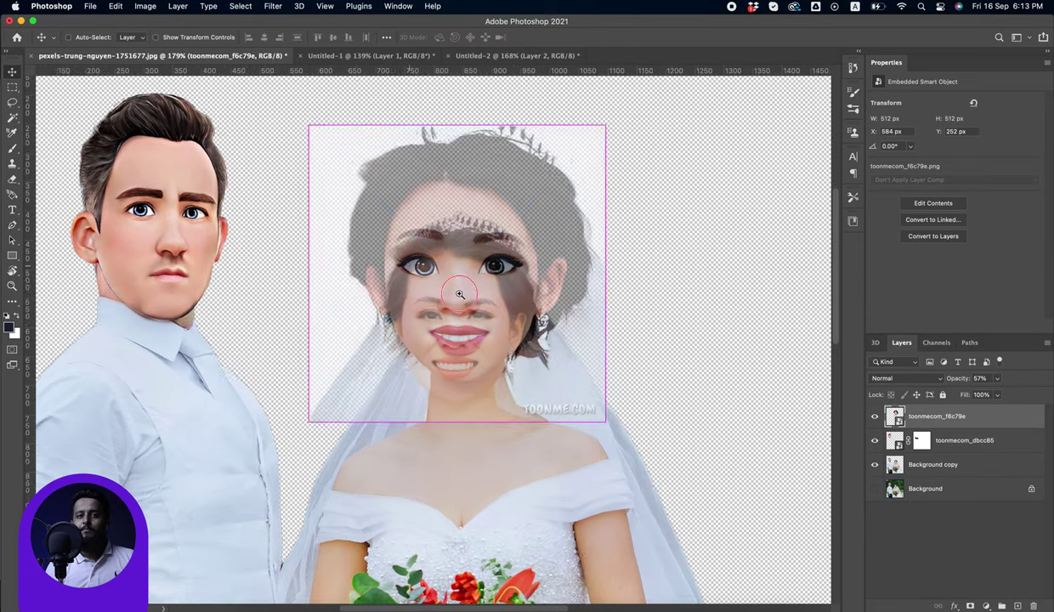
- Scale the bride's cartoon face to about 90% and shift it onto her face
key("ctrl+t")
left_click_drag(501, 255, 489, 259)
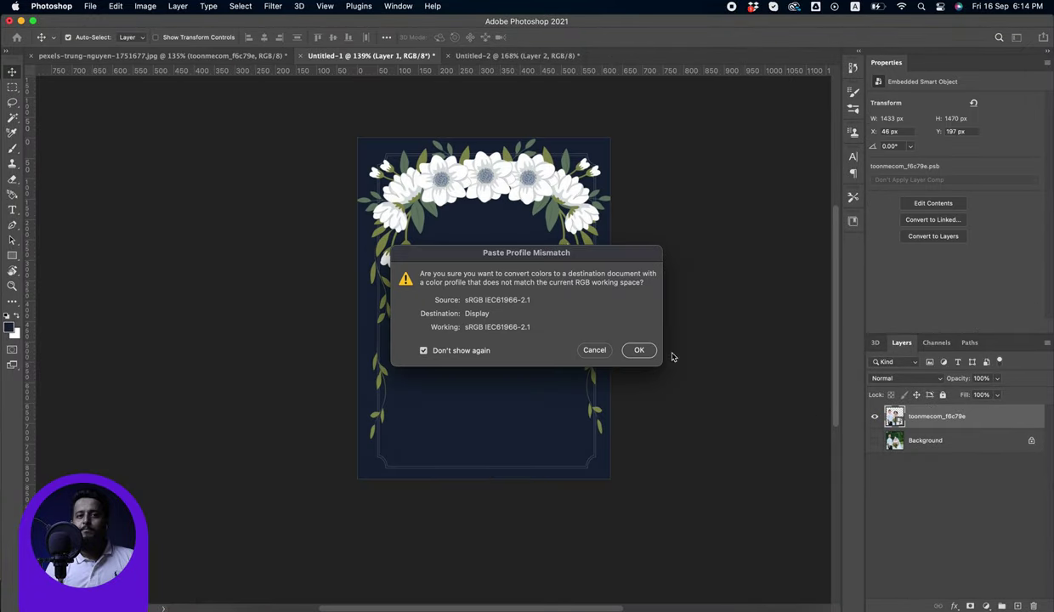
- Paste the cartoon couple into the poster and scale it down to fit
left_click(638, 350)
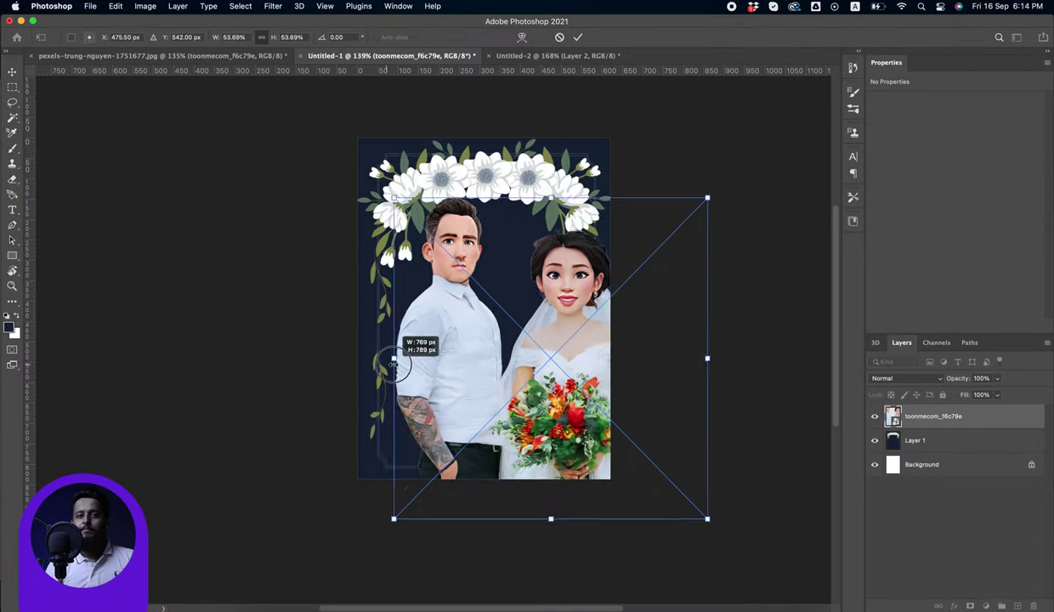
left_click_drag(706, 471, 630, 482)
key("Return")
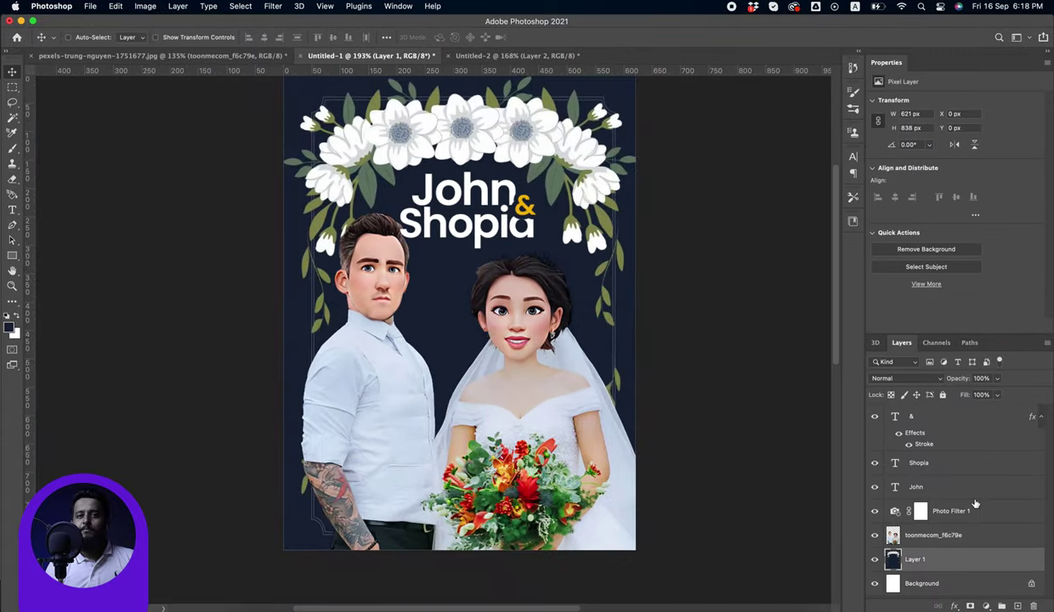
- Shift the background hue toward teal, lower its saturation, and adjust lightness slightly
left_click_drag(754, 265, 768, 264)
left_click_drag(799, 208, 734, 208)
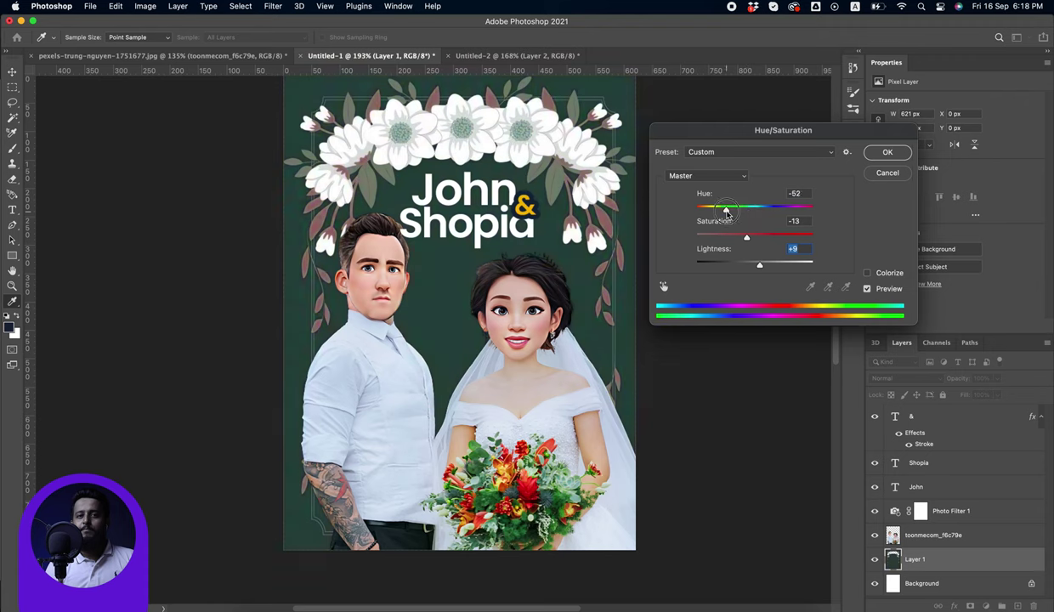
left_click_drag(775, 237, 761, 237)
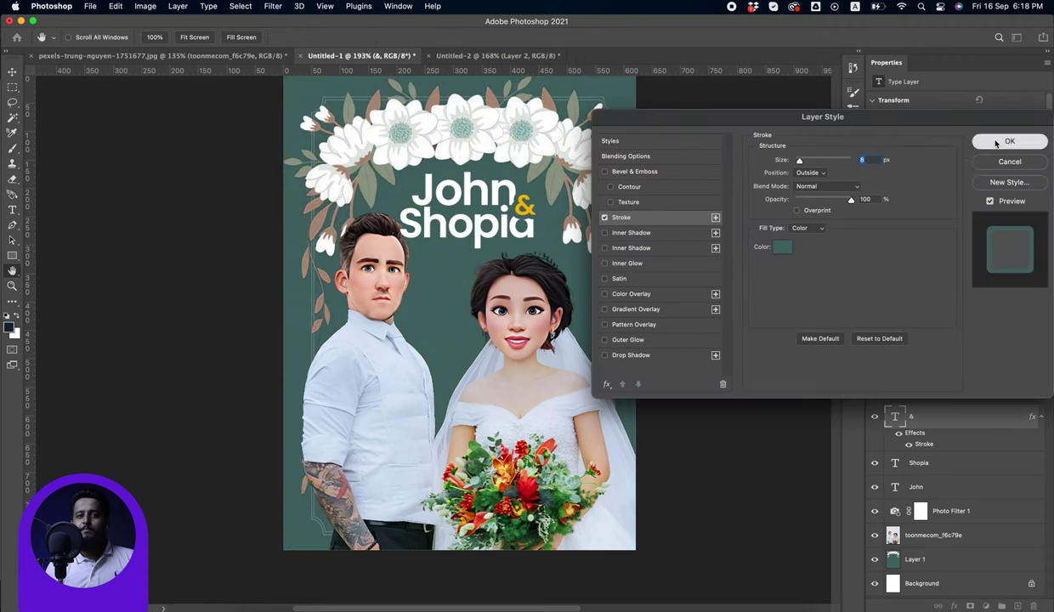